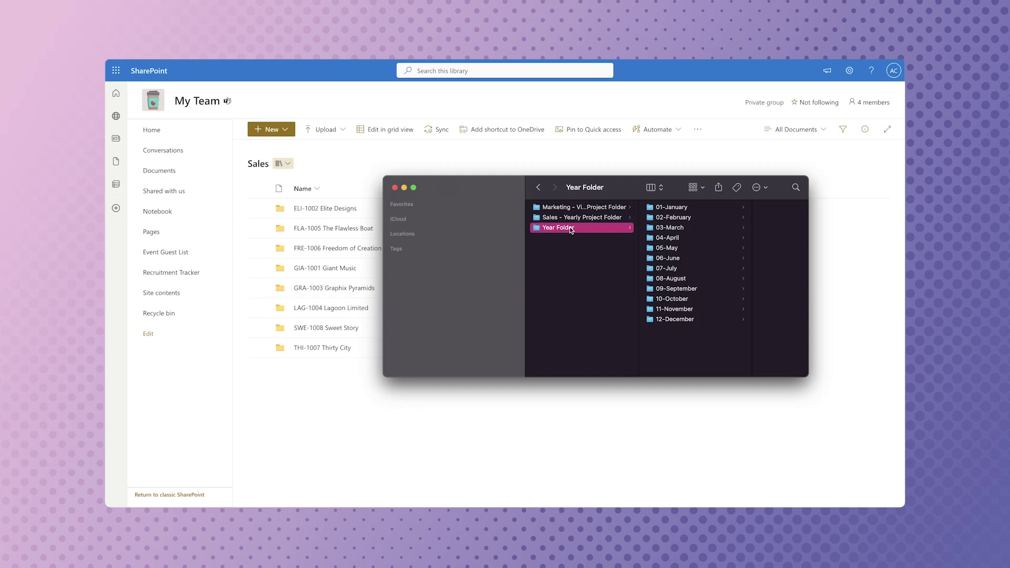
Duplicate the Year Folder template as '2023' and drag it into the SharePoint Sales library
key("super+d")
key("Return")
type("2023")
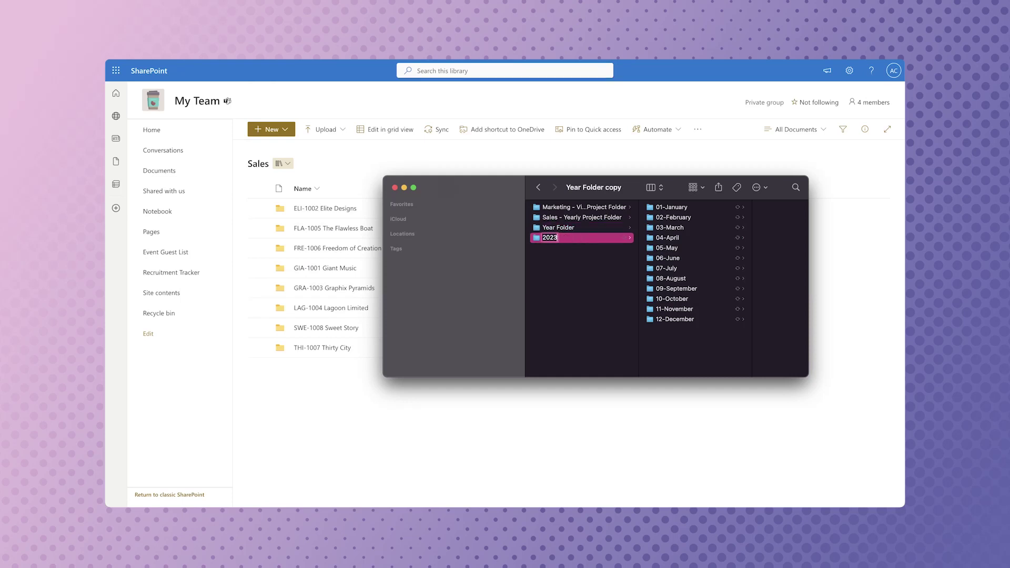
key("Return")
left_click_drag(548, 212, 390, 219)
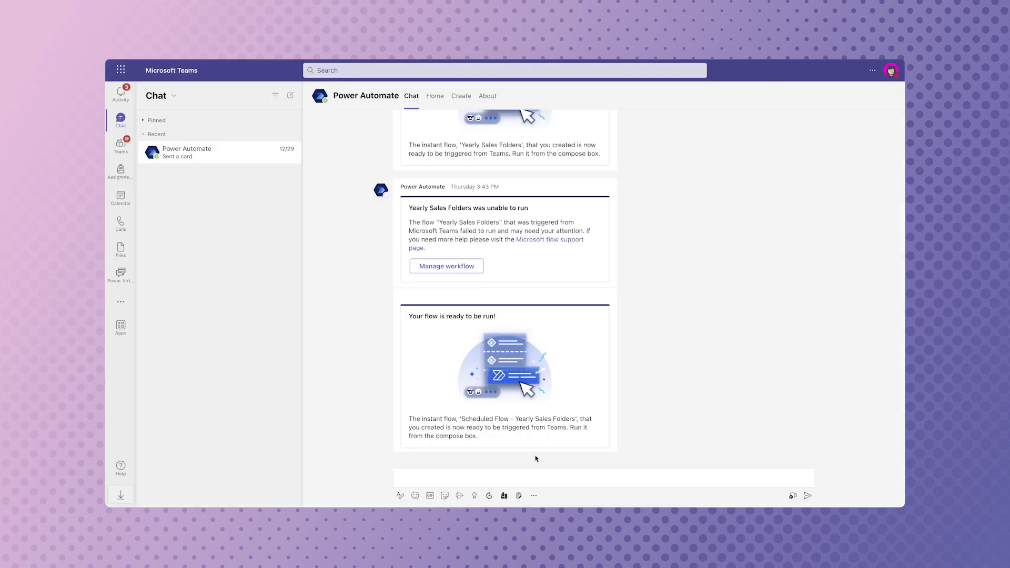
Launch the Yearly Sales Folders workflow from the Teams compose box and enter the Year Folder template name
left_click(536, 496)
left_click(480, 328)
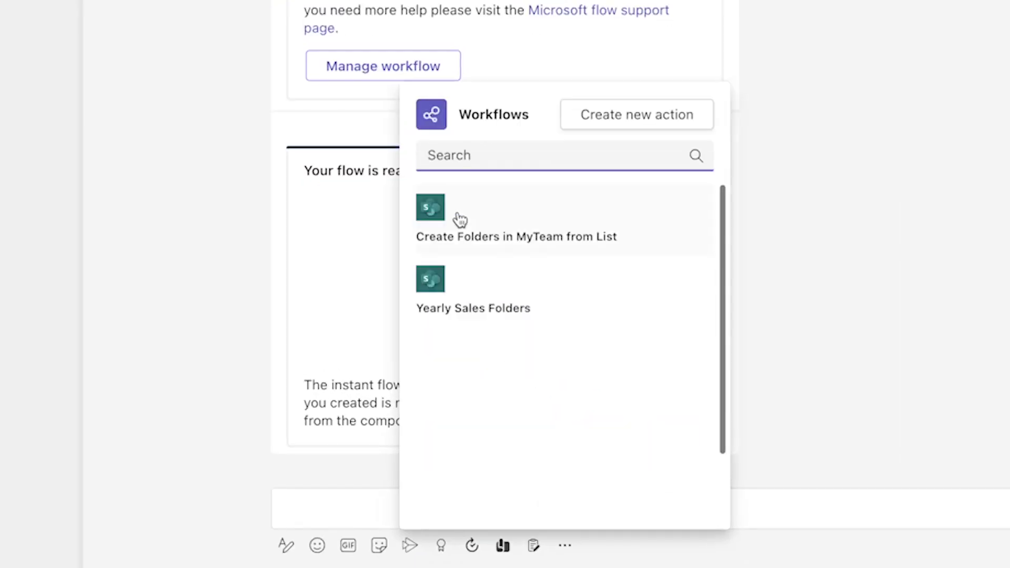
left_click(430, 301)
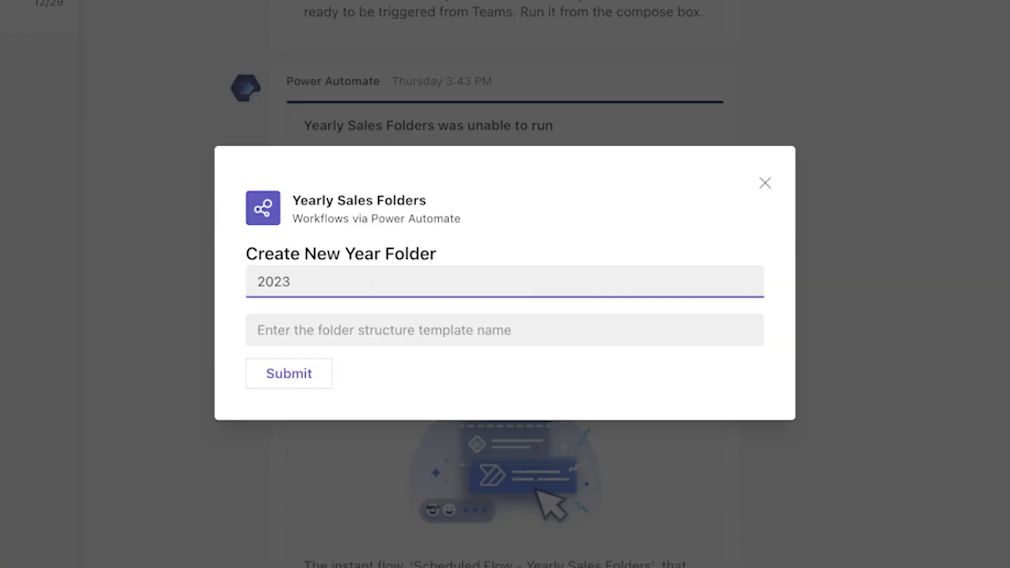
key("Tab")
type("Year Fold")
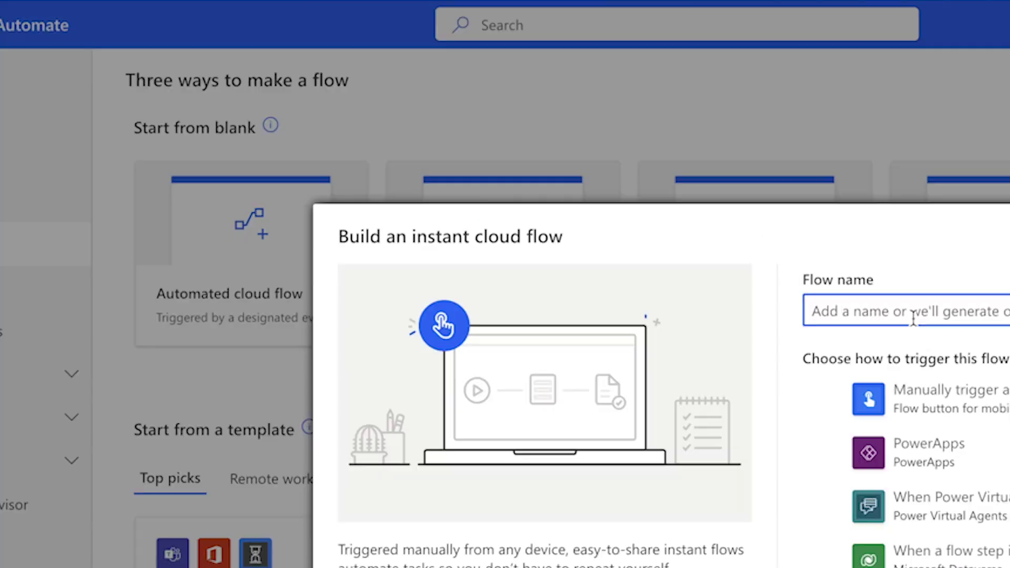
Create instant flow 'Yearly Sales Folders' with the Teams compose-box trigger and open its Adaptive Card designer
type("Yearly Sales Folders")
scroll(751, 330, "down", 3)
left_click(652, 293)
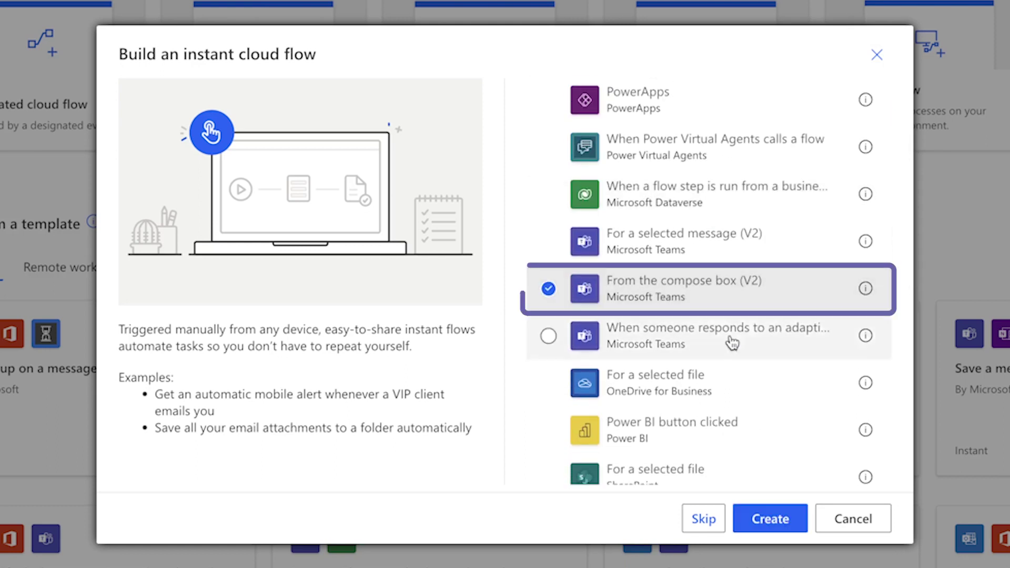
left_click(779, 519)
left_click(535, 89)
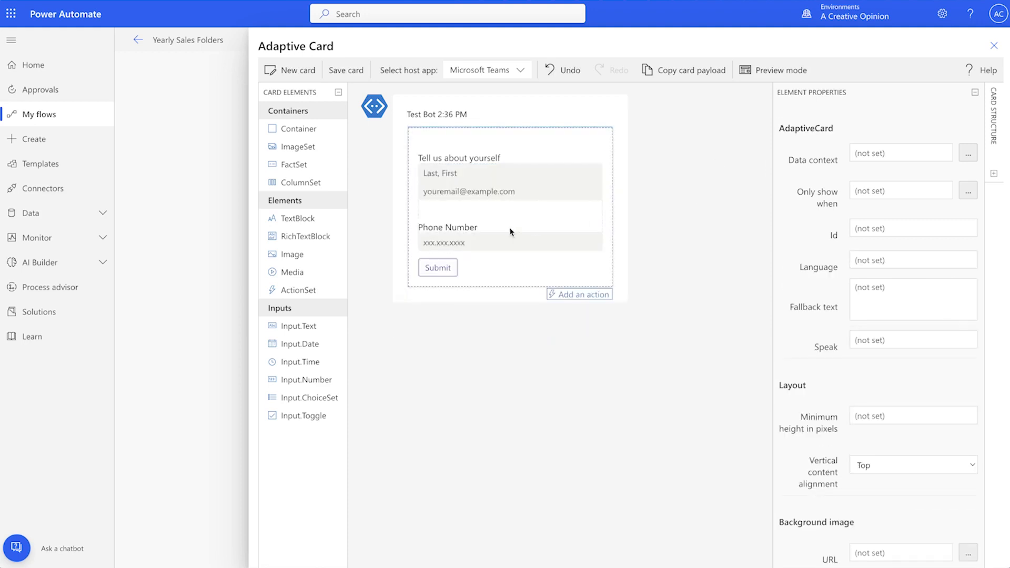
Remove the phone field, set a Large 'Create New Year Folder' heading, and add a 'year' input with placeholder 'Enter a year or year range.'
left_click(520, 238)
left_click(605, 198)
type("Create New Y")
type("ear Fold")
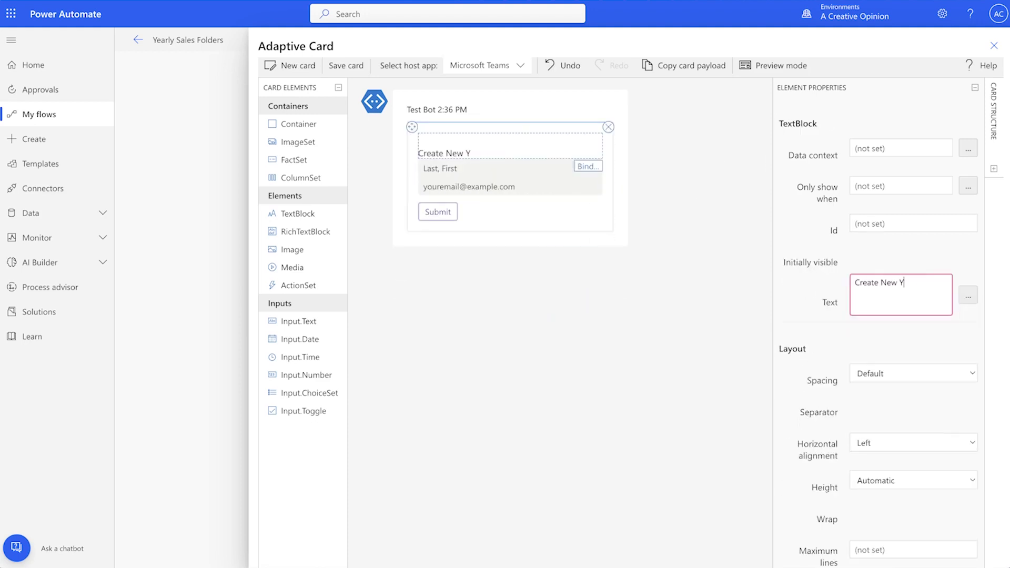
scroll(909, 361, "down", 5)
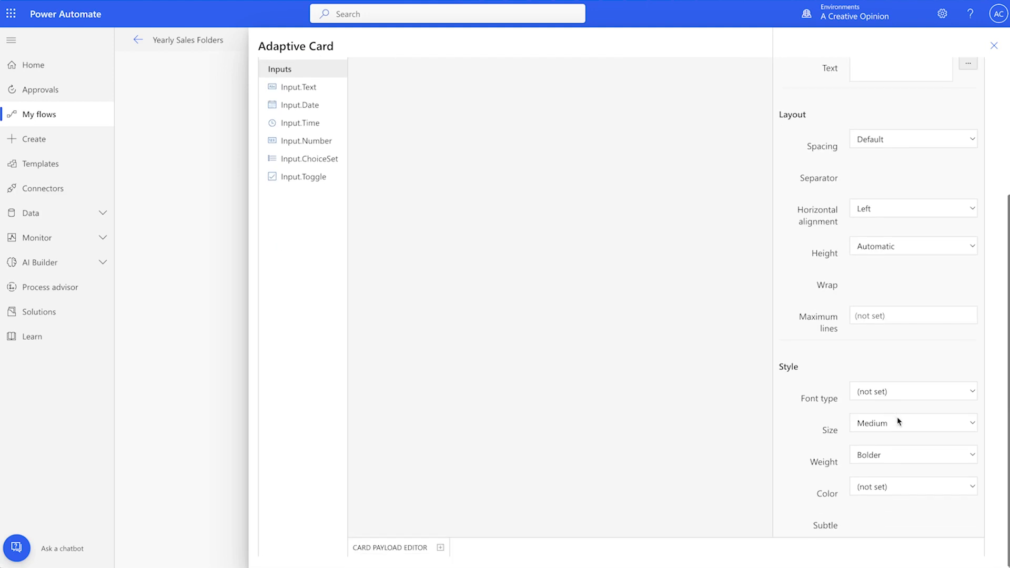
left_click(888, 421)
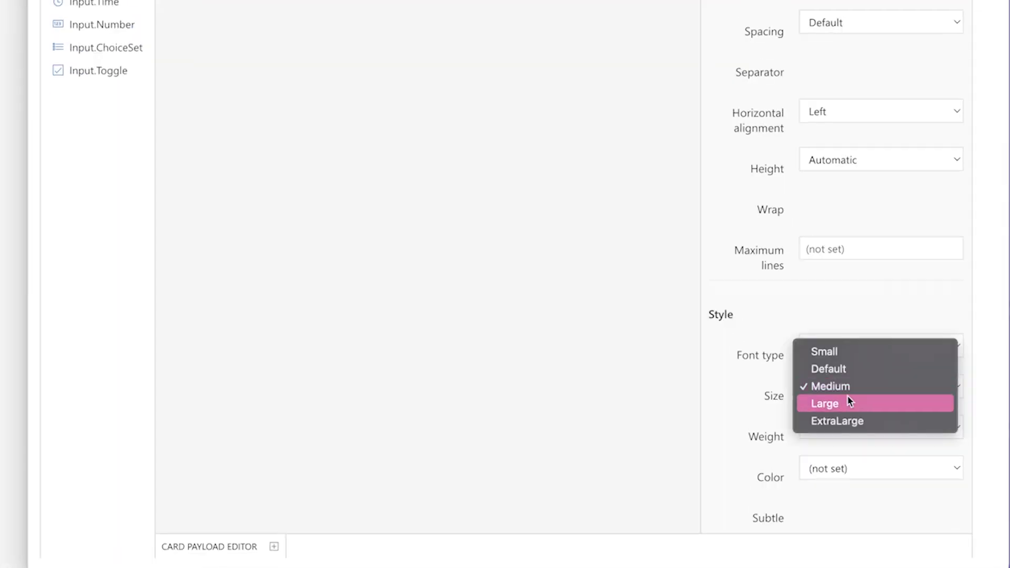
left_click(847, 402)
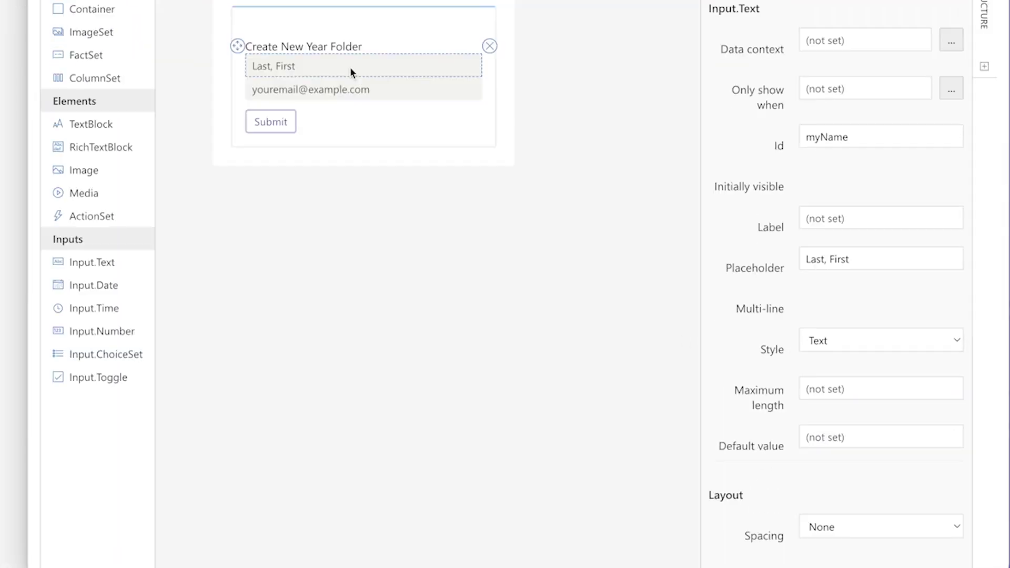
type("year")
triple_click(914, 323)
type("Enter a year or year range.")
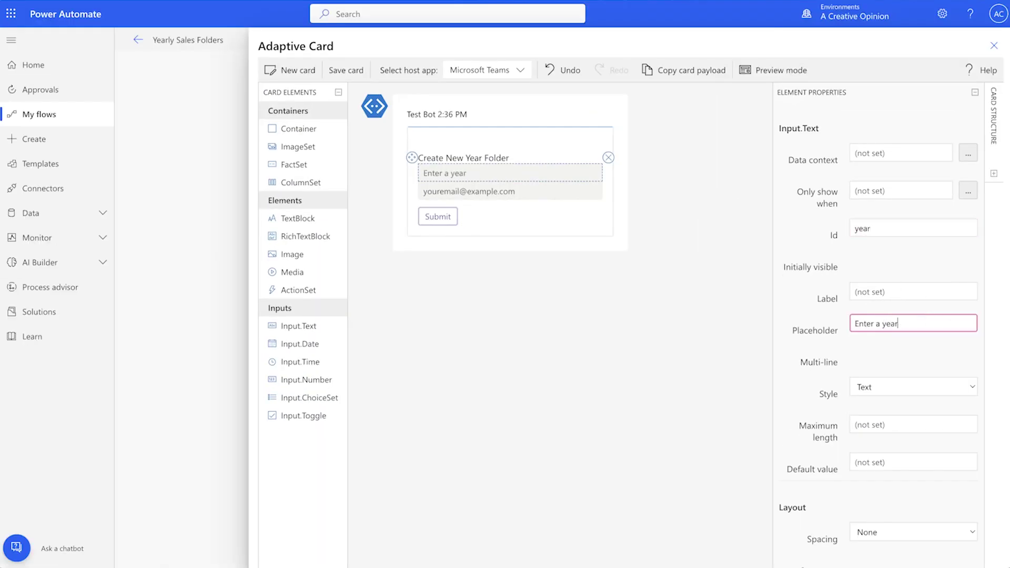
Make the second input 'folderStructure' with placeholder 'Enter the folder structure template name', Style Text, Spacing Medium, and save
left_click(546, 197)
triple_click(914, 228)
type("folderStructure")
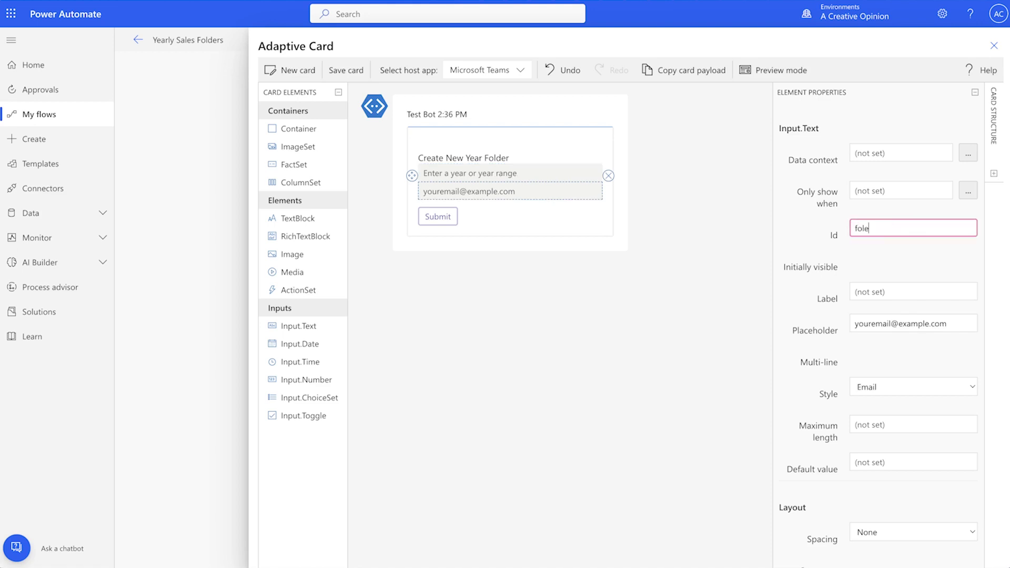
triple_click(914, 324)
type("Enter the folder structure template name")
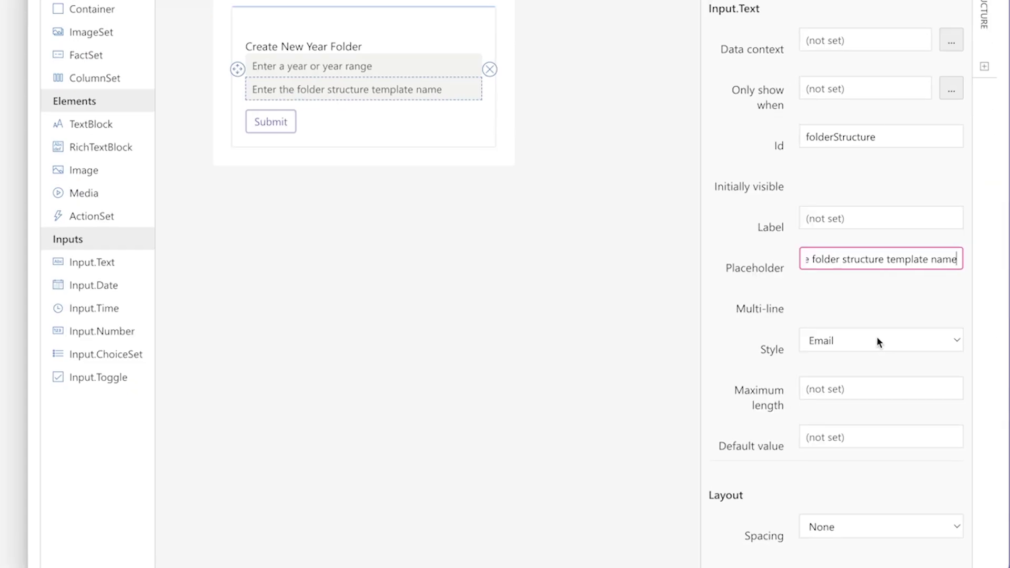
left_click(909, 384)
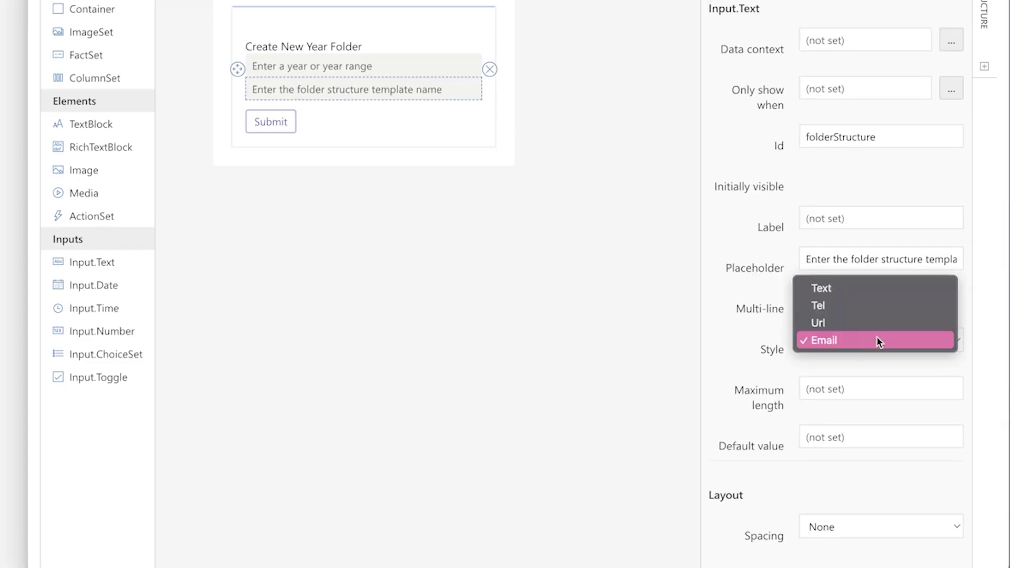
left_click(859, 288)
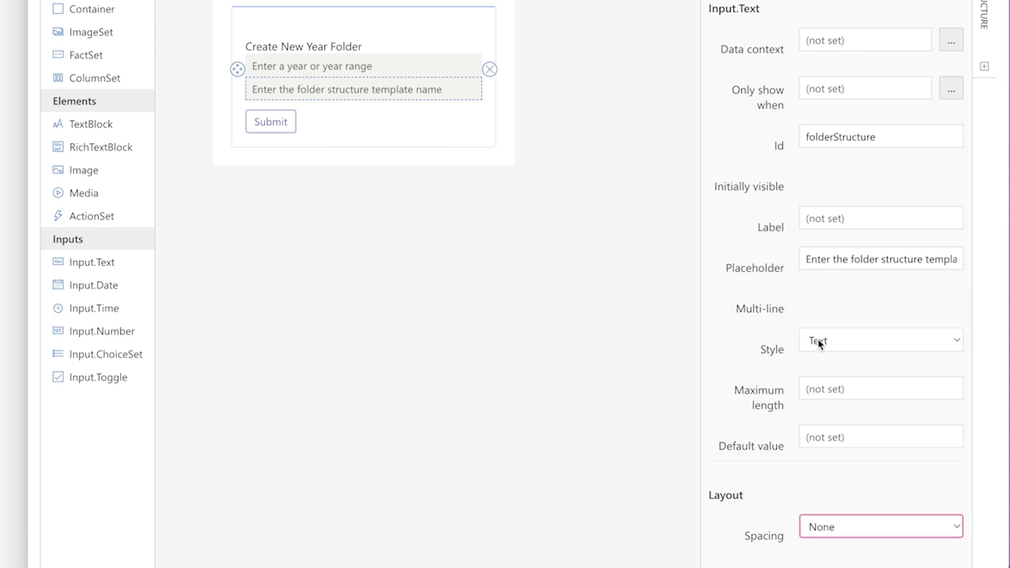
left_click(848, 526)
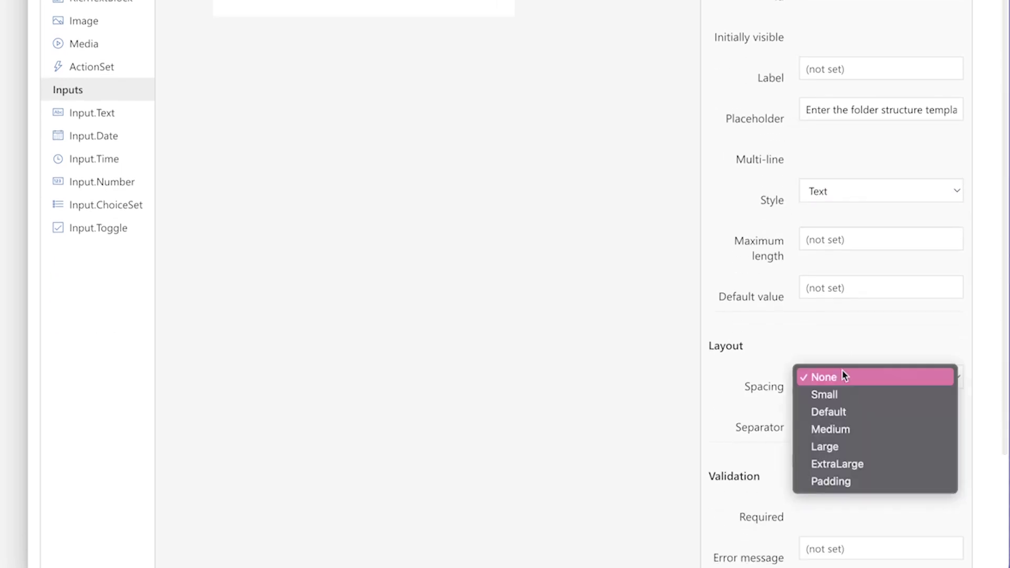
left_click(848, 429)
scroll(648, 247, "up", 3)
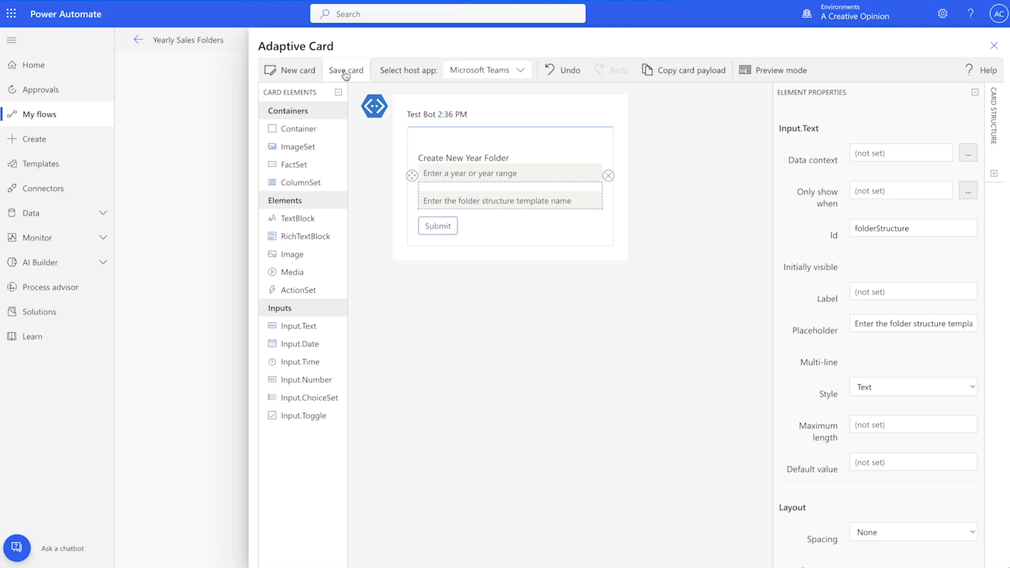
left_click(346, 75)
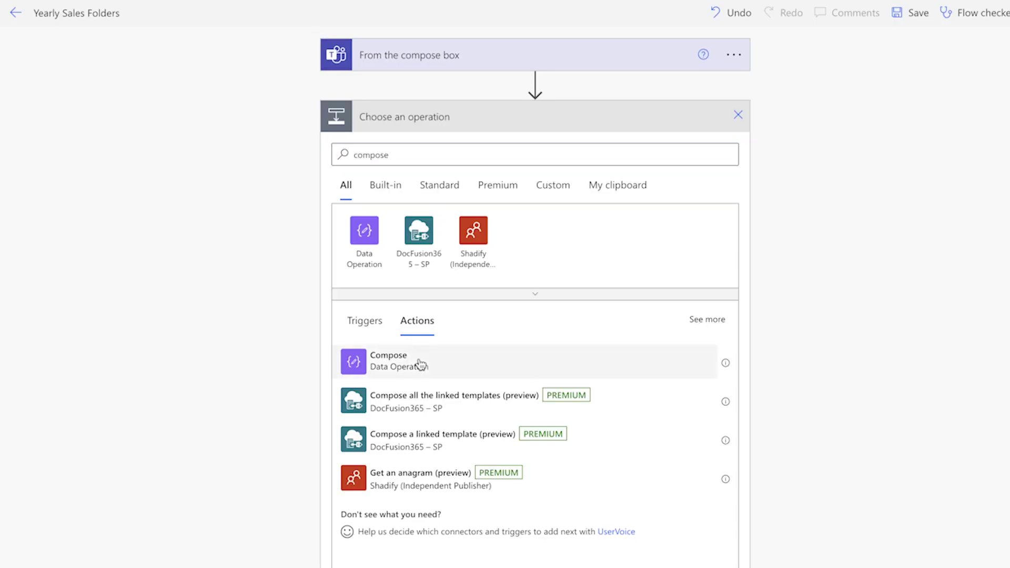
Add a Compose step whose input is /Folder Structures/ followed by the folderStructure value
left_click(419, 362)
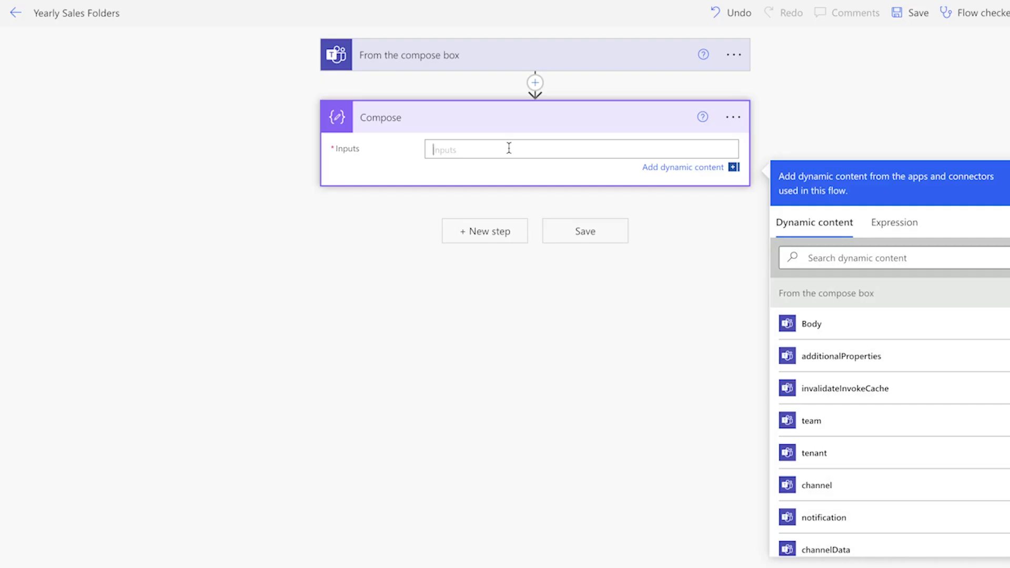
type("/")
type("Folder Structures/")
left_click(819, 259)
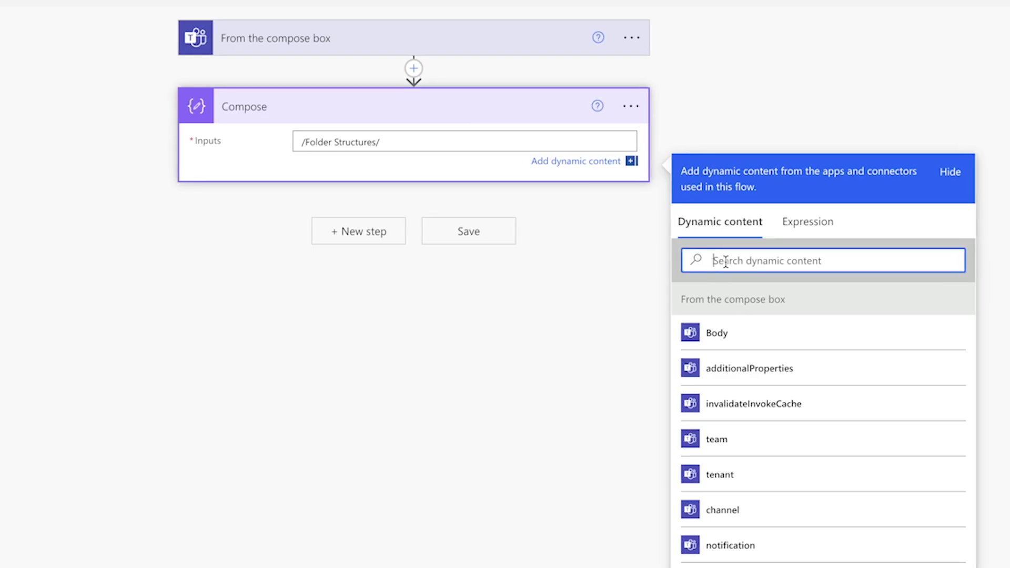
type("folder")
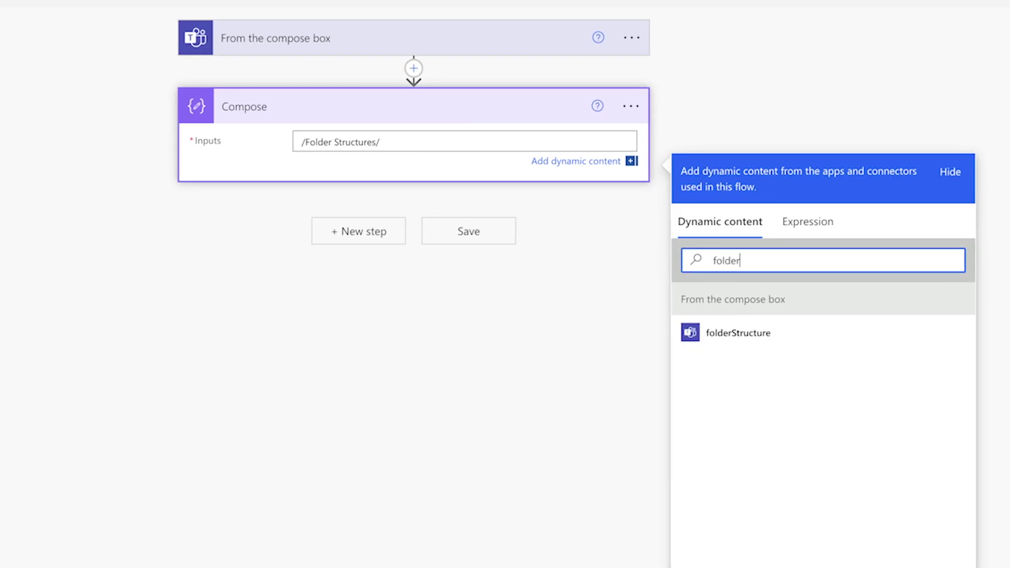
left_click(754, 340)
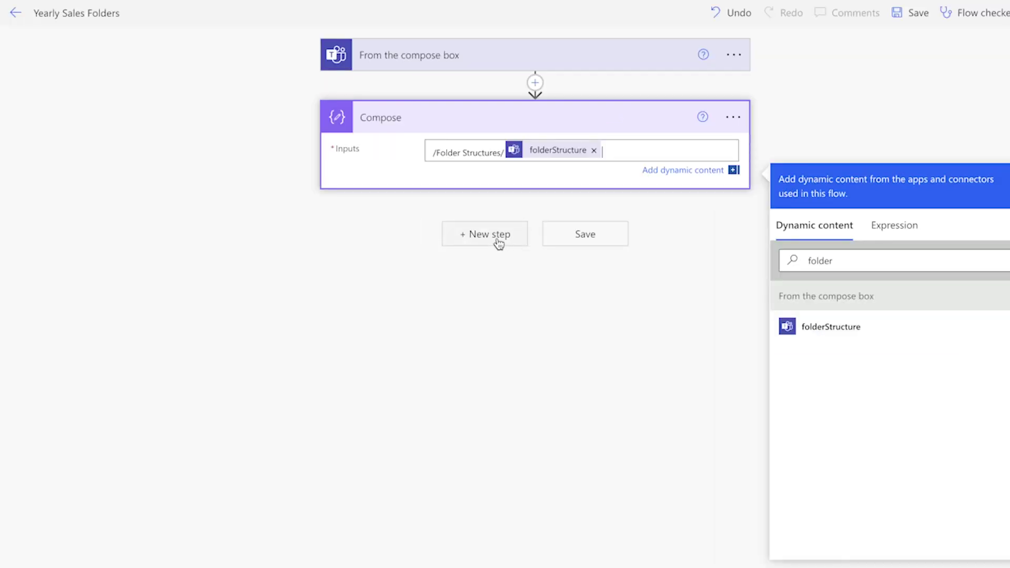
left_click(498, 244)
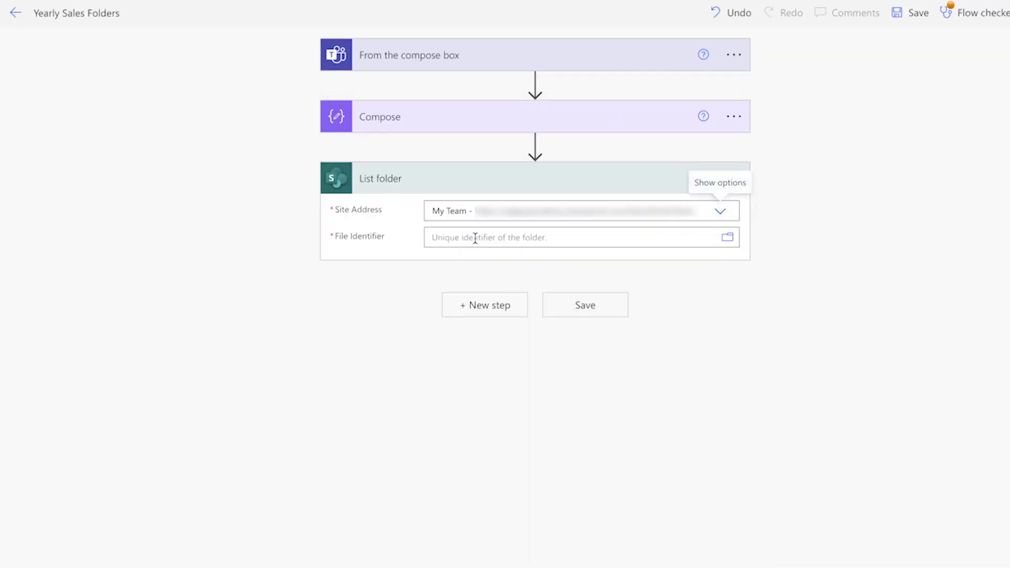
Set the List folder File Identifier to encodeUriComponent() of the Compose outputs
left_click(728, 240)
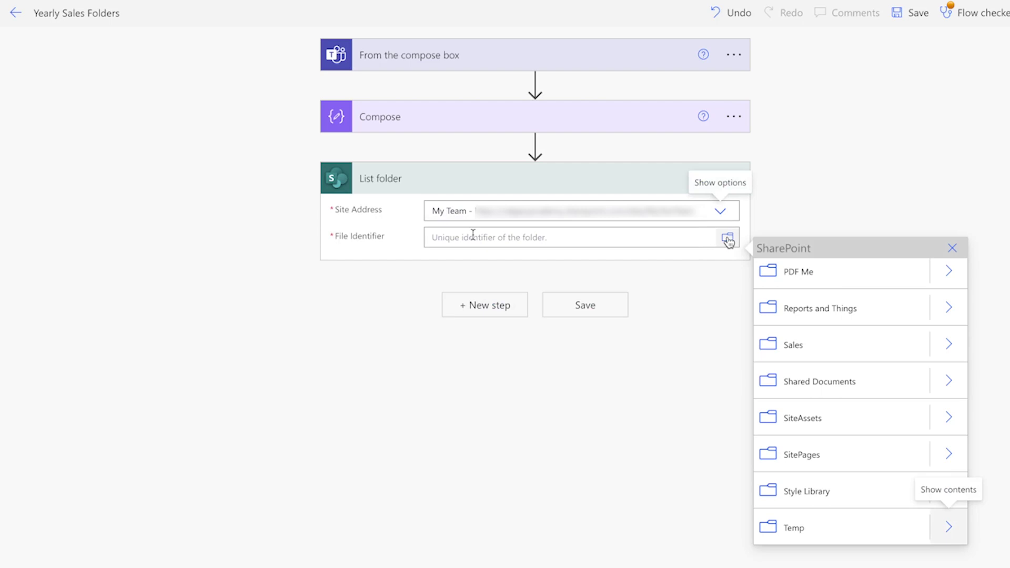
scroll(892, 356, "up", 10)
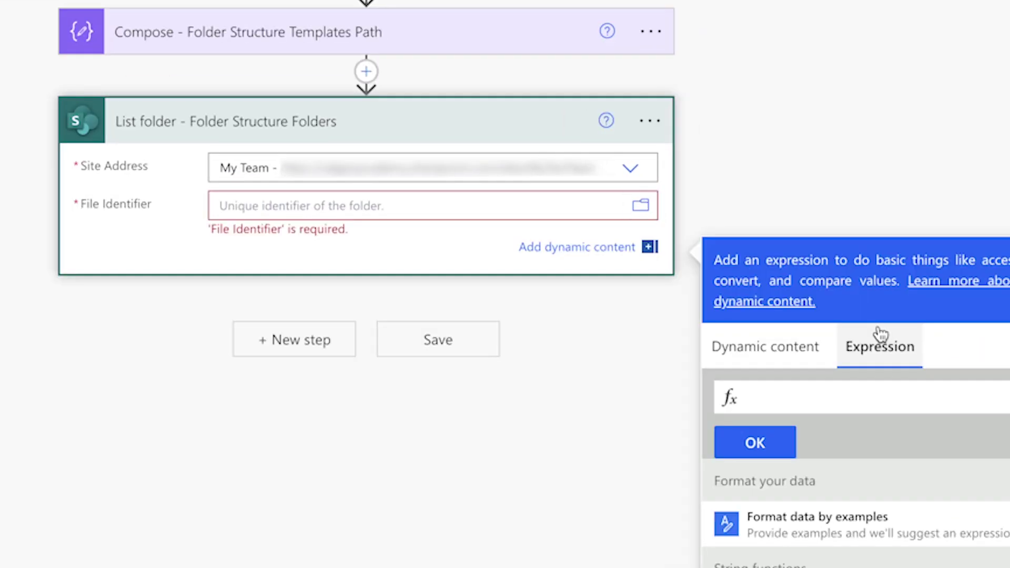
type("en")
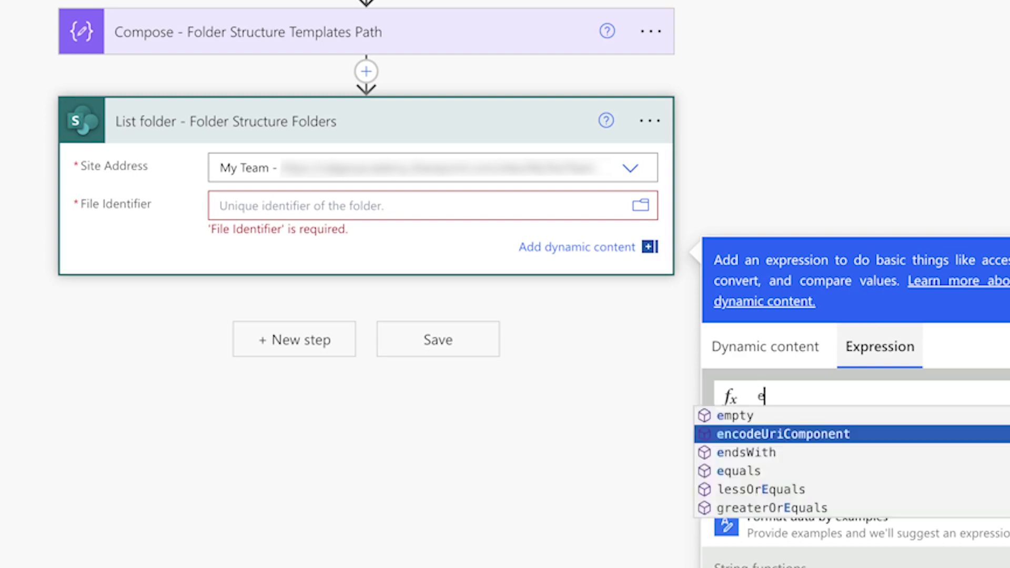
key("Tab")
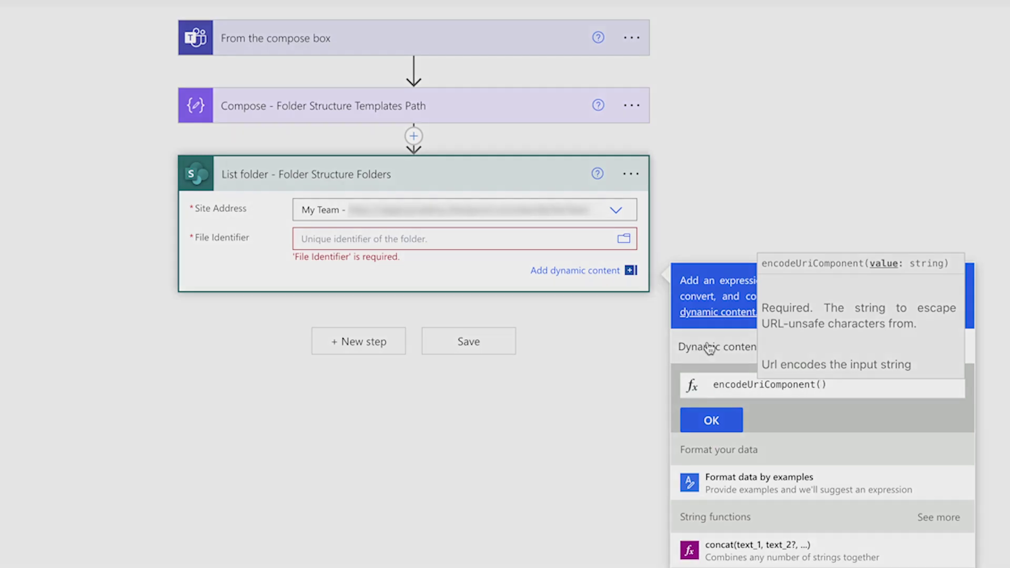
left_click(708, 347)
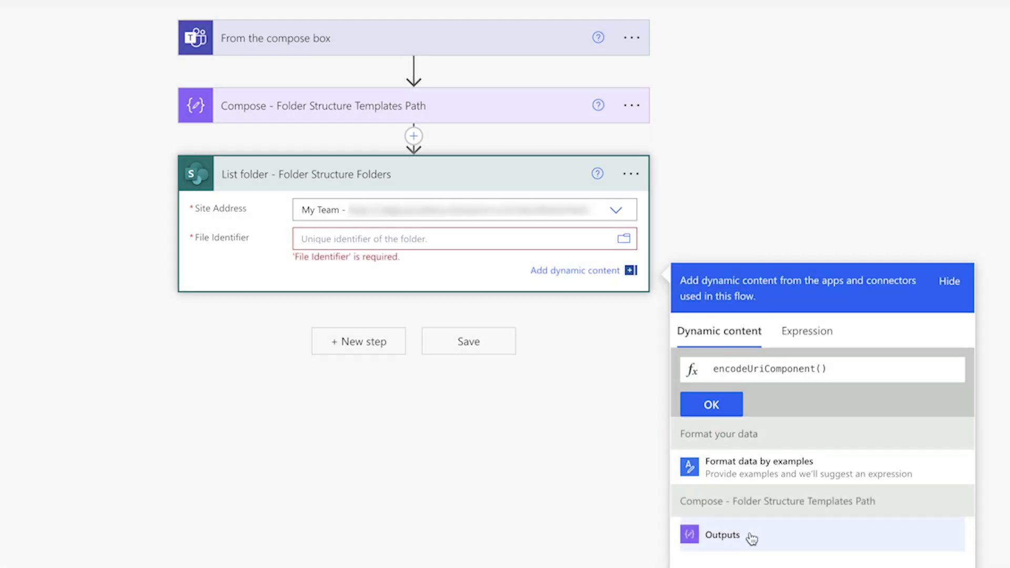
left_click(751, 535)
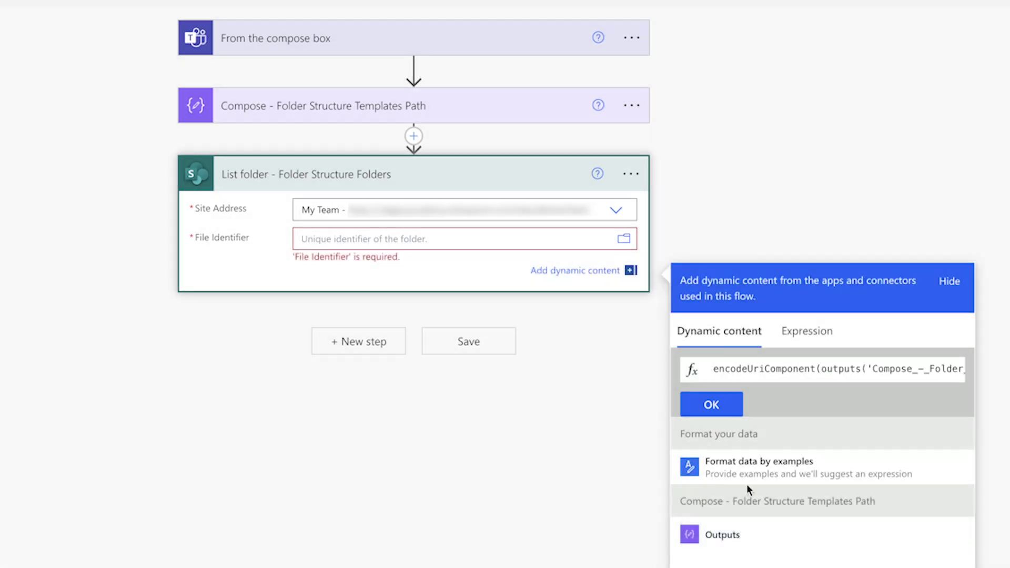
left_click(711, 405)
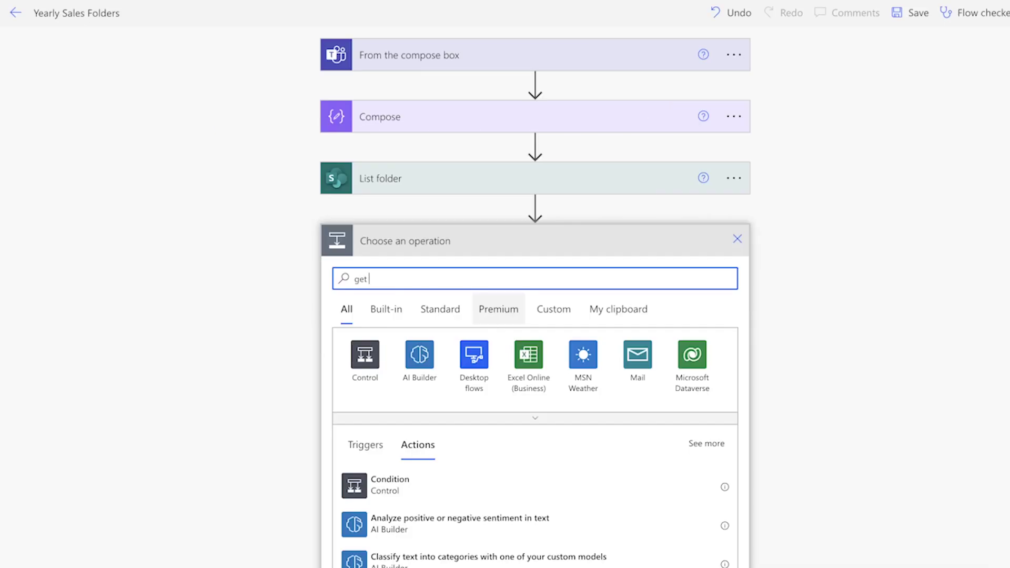
Add Get files (properties only) for the My Team site's Sales library with Include Nested Items set to No
type("files")
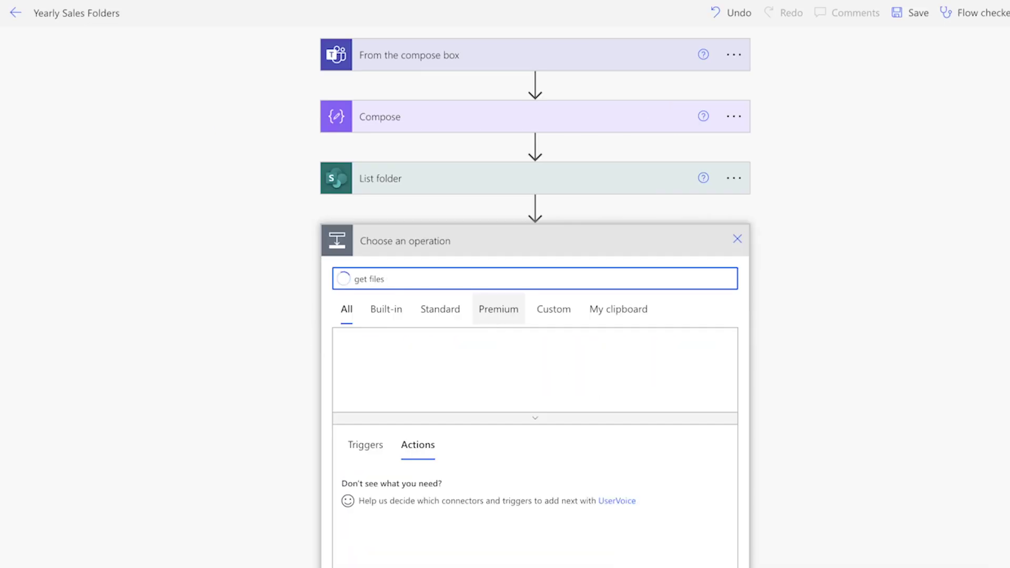
left_click(491, 521)
left_click(721, 274)
left_click(719, 298)
left_click(721, 299)
left_click(448, 481)
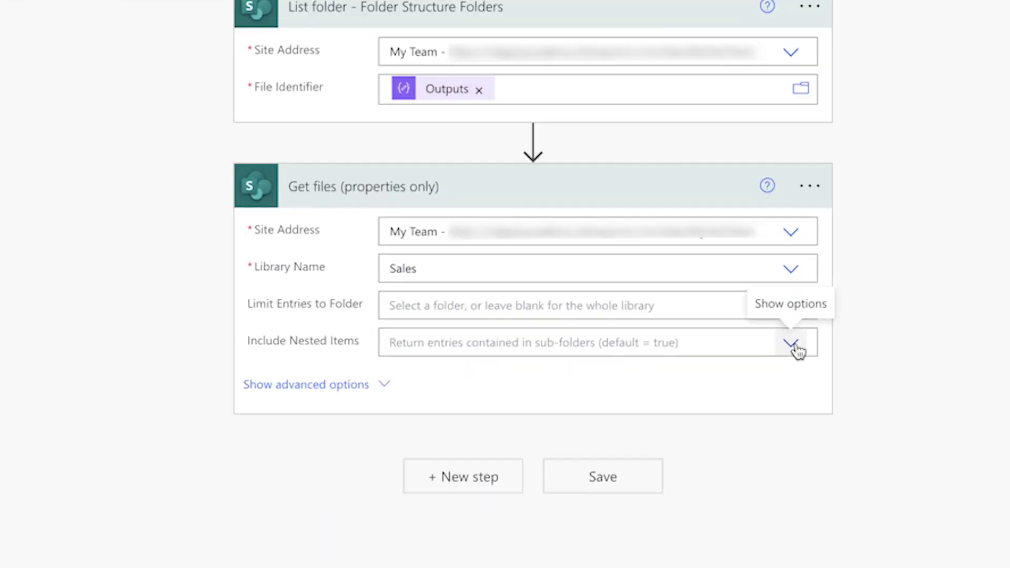
left_click(721, 353)
left_click(443, 327)
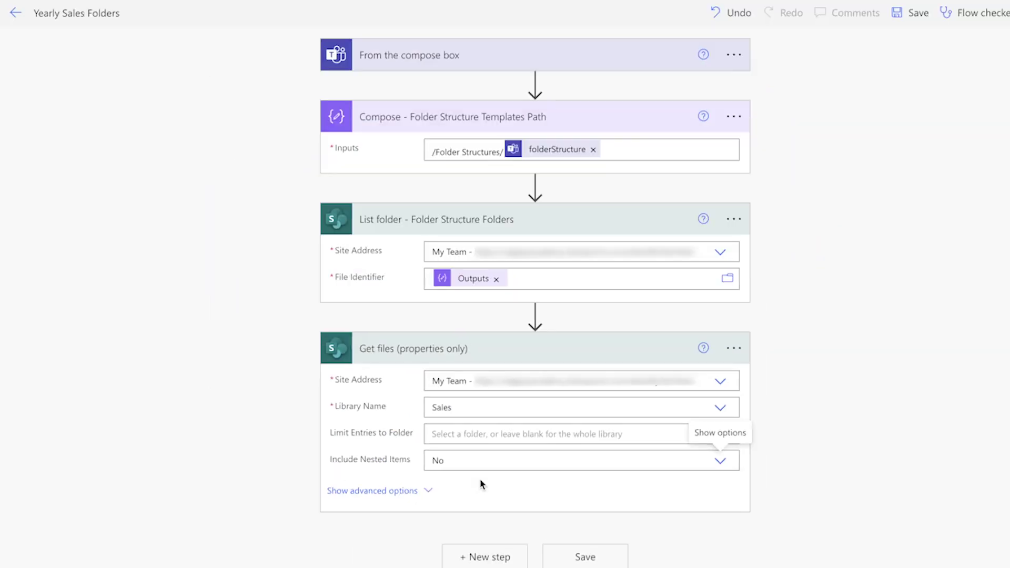
left_click(485, 557)
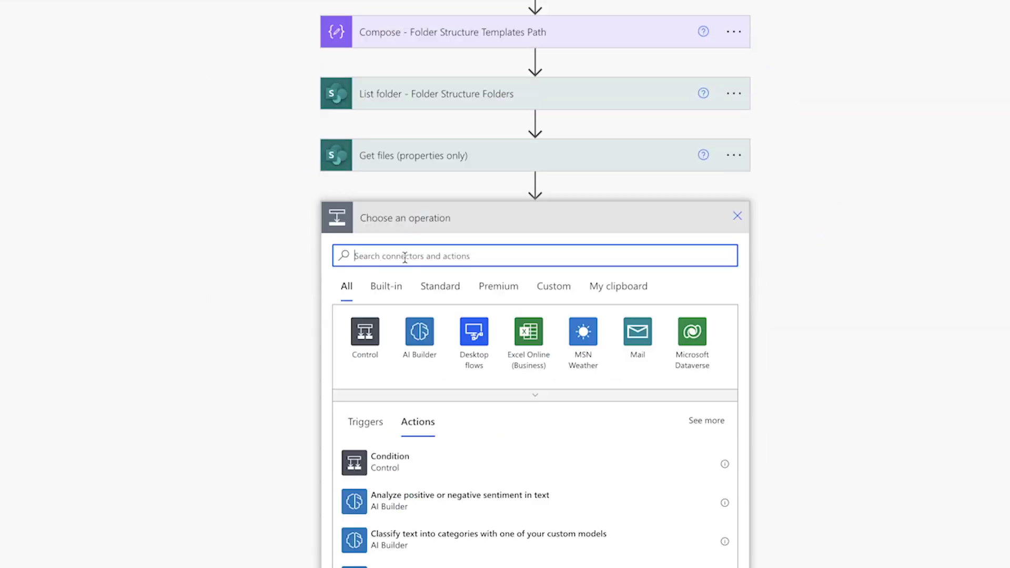
type("app")
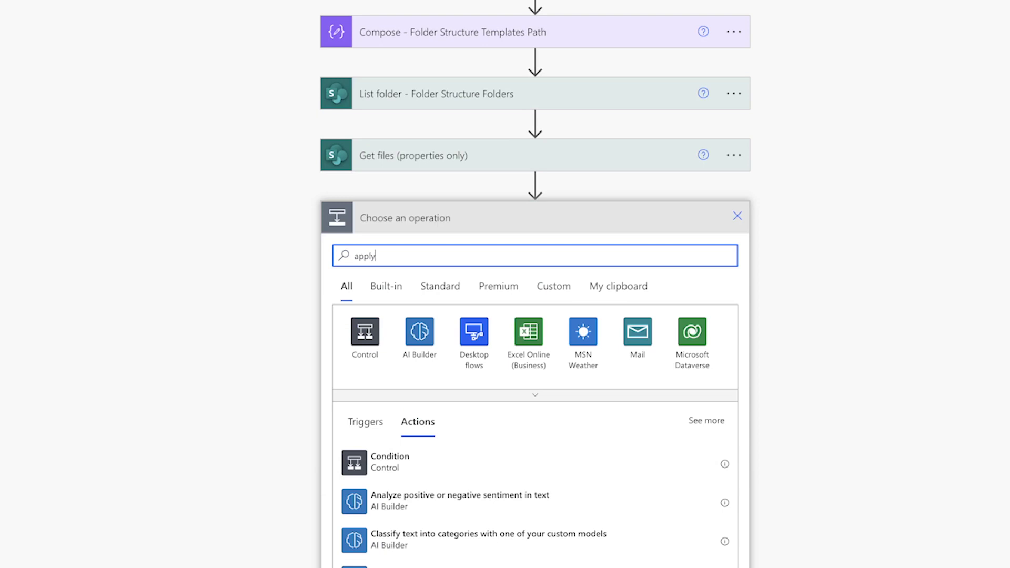
type("ly")
Add an Apply to each loop over the Get files value list with a Compose action inside
left_click(489, 497)
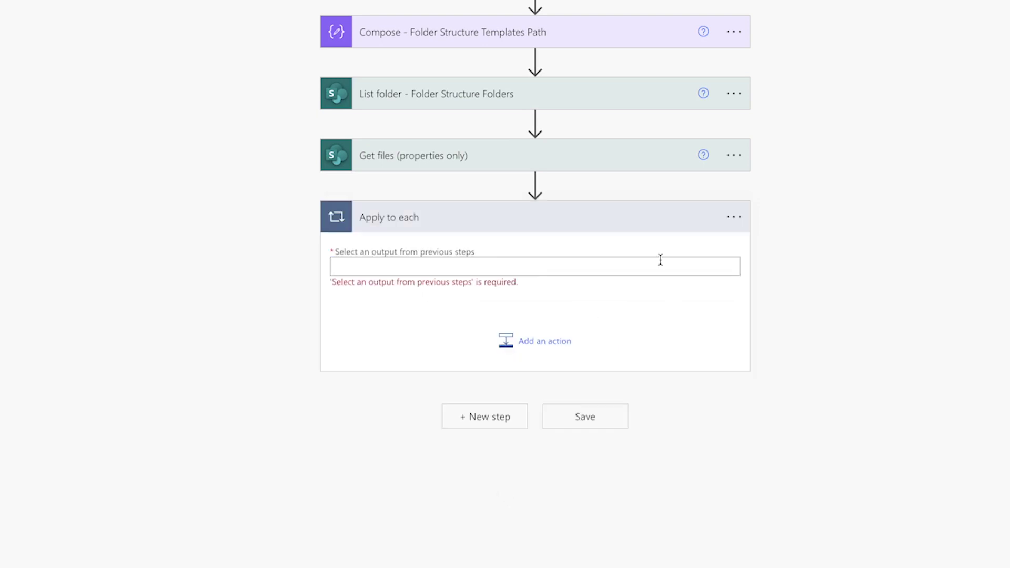
left_click(660, 260)
left_click(859, 460)
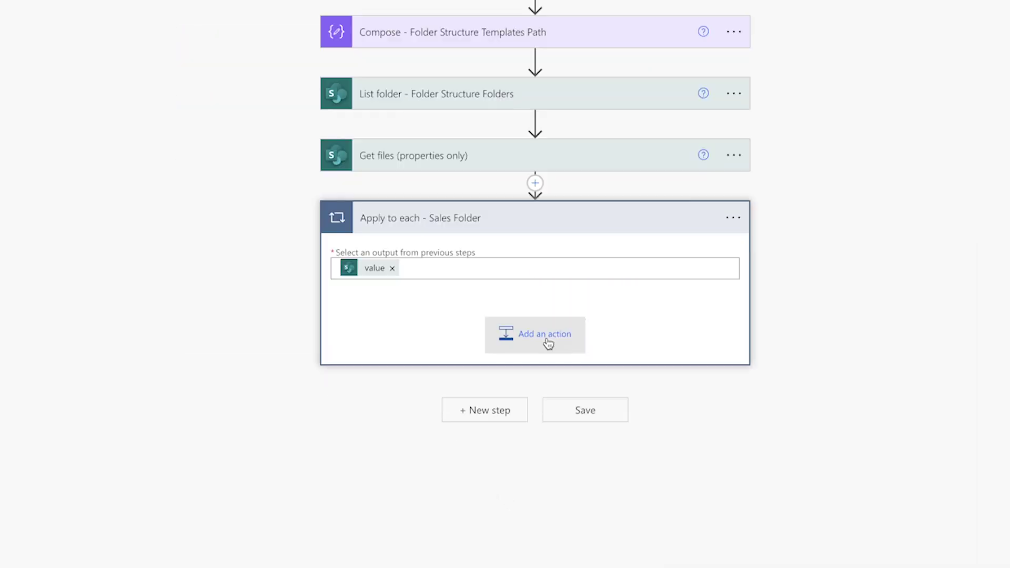
left_click(547, 342)
type("compose")
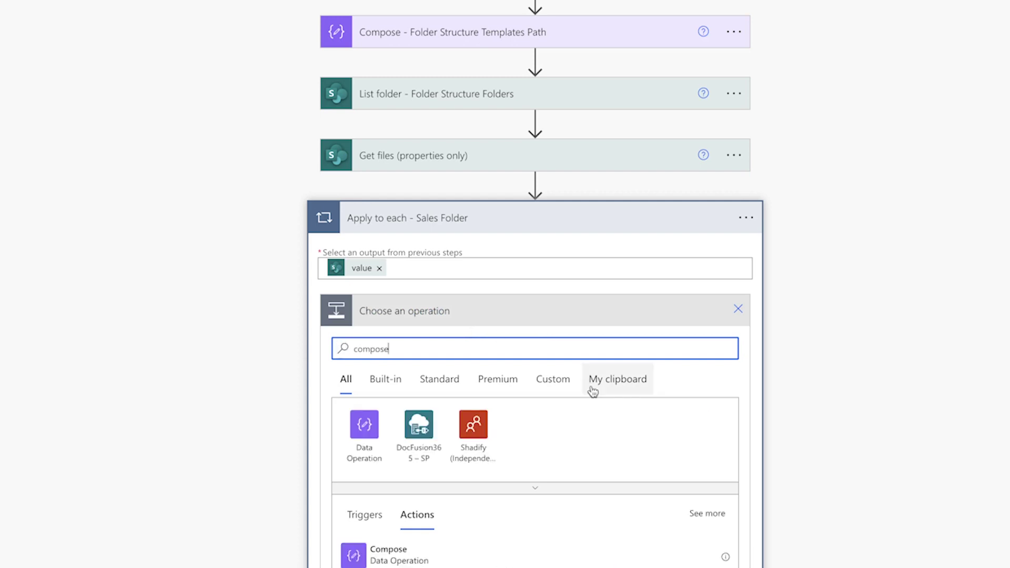
scroll(510, 481, "down", 1)
left_click(509, 482)
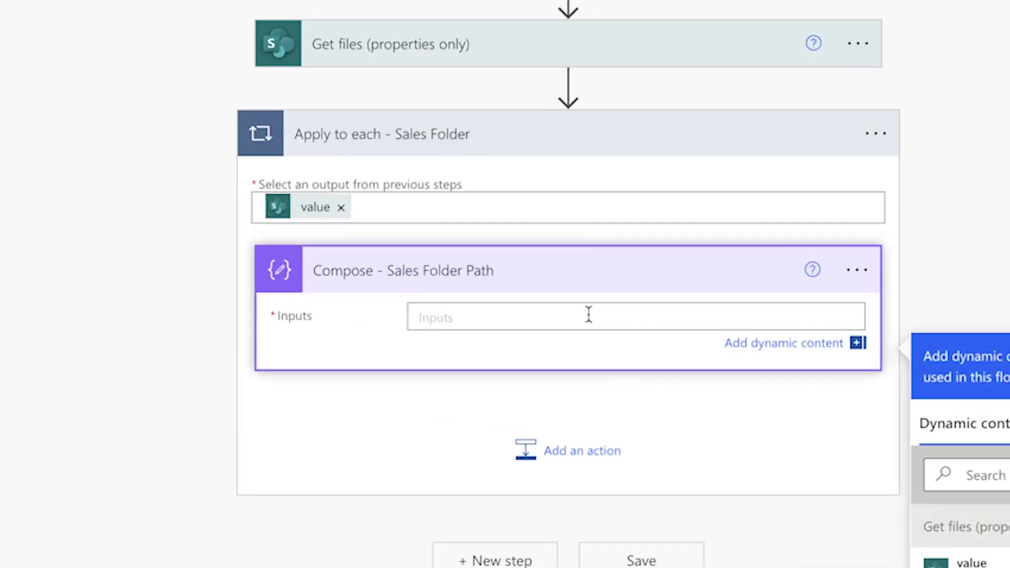
Fill that Compose with the /Sales/ path plus the file Name, and add a second Compose
type("/Sales/")
left_click(989, 475)
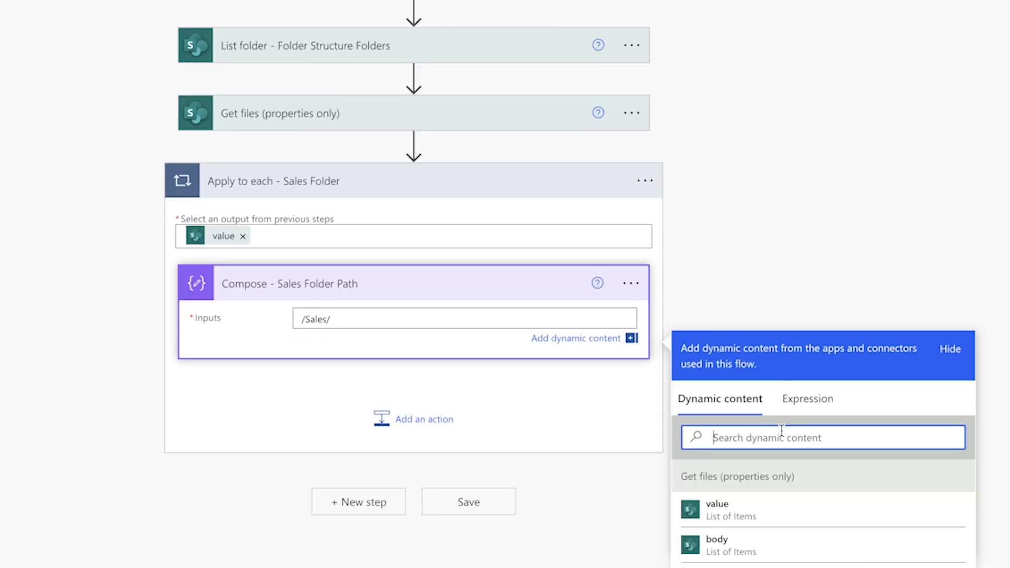
type("name")
scroll(782, 437, "down", 4)
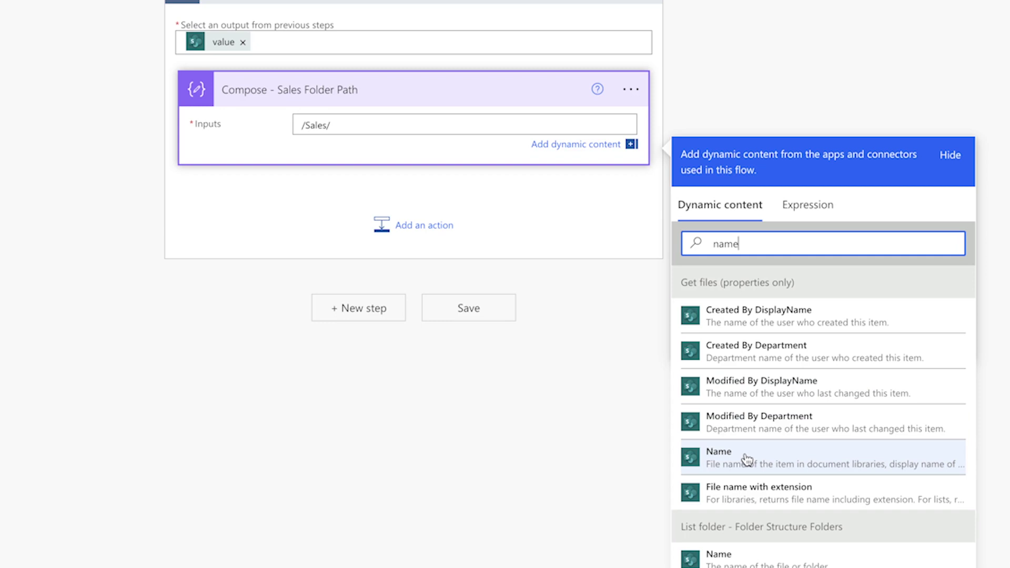
left_click(747, 460)
left_click(427, 226)
type("compose")
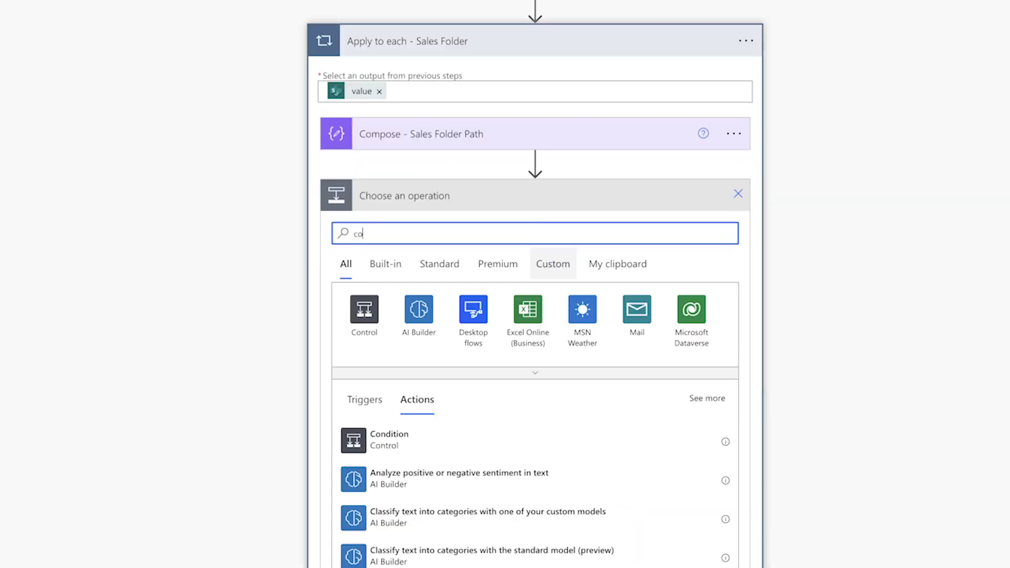
left_click(600, 440)
left_click(734, 364)
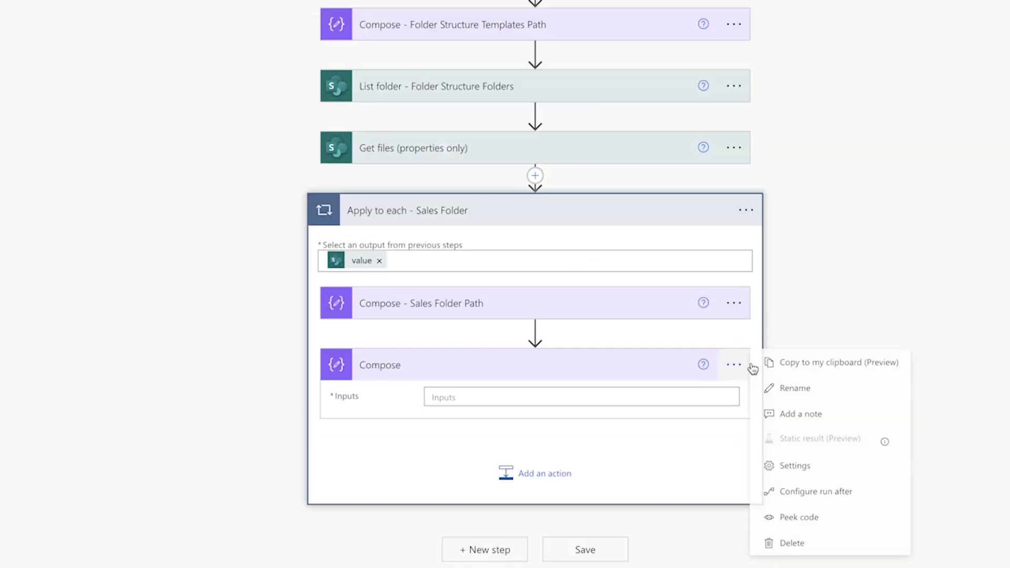
Rename the second Compose to 'Compose - New Year Folder'
left_click(785, 388)
left_click(593, 364)
type("- New Year Folder")
Set its input to the Name token, a slash, and the year value
left_click(665, 398)
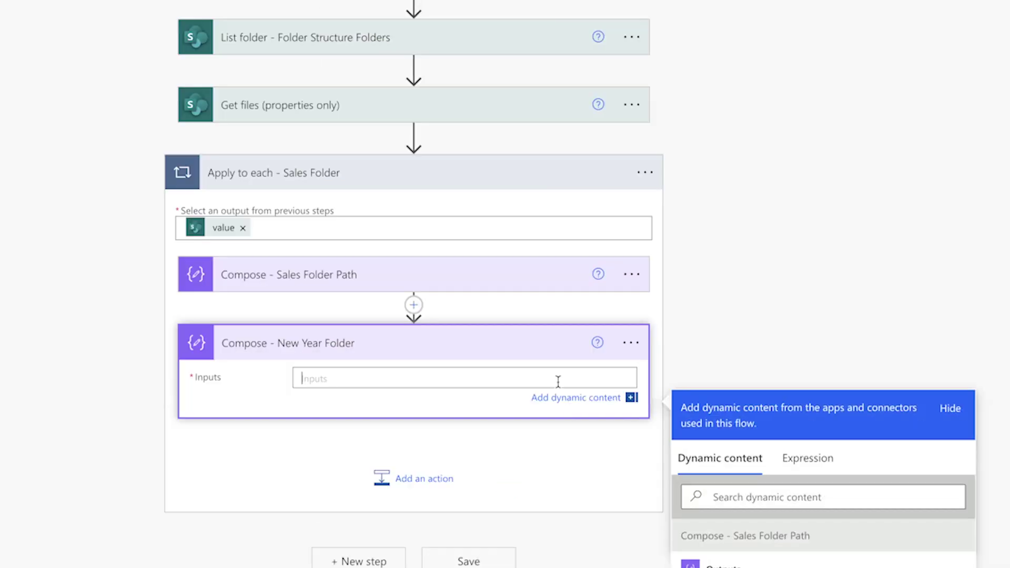
left_click(832, 497)
type("name")
scroll(762, 446, "down", 1)
scroll(762, 446, "up", 1)
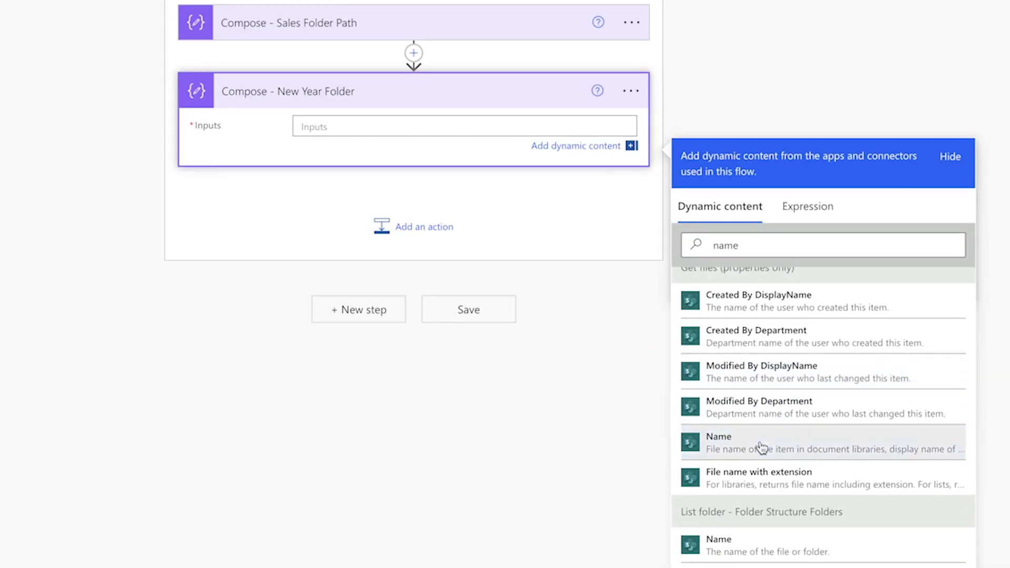
left_click(761, 446)
type("/")
double_click(725, 248)
type("year")
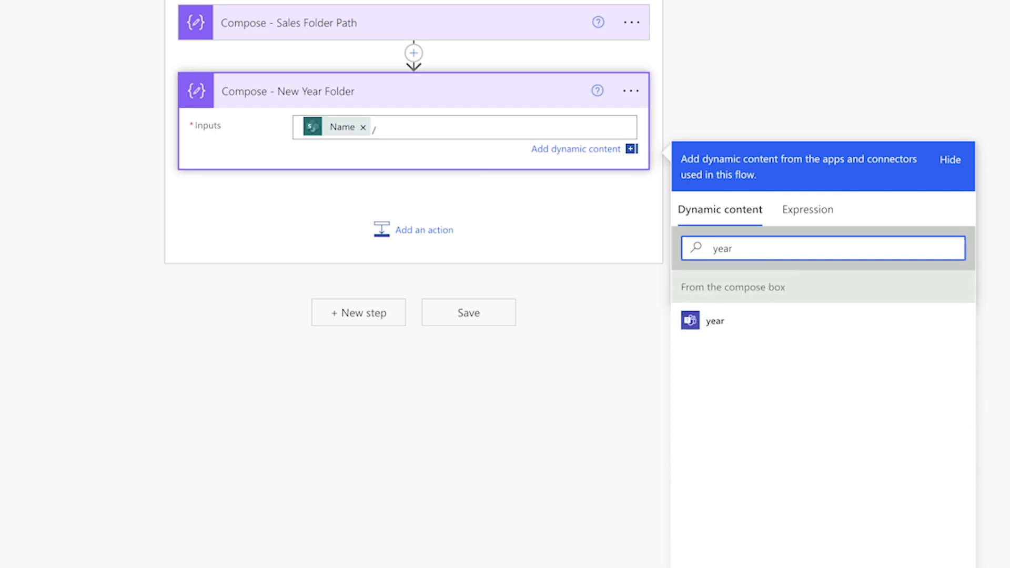
left_click(733, 329)
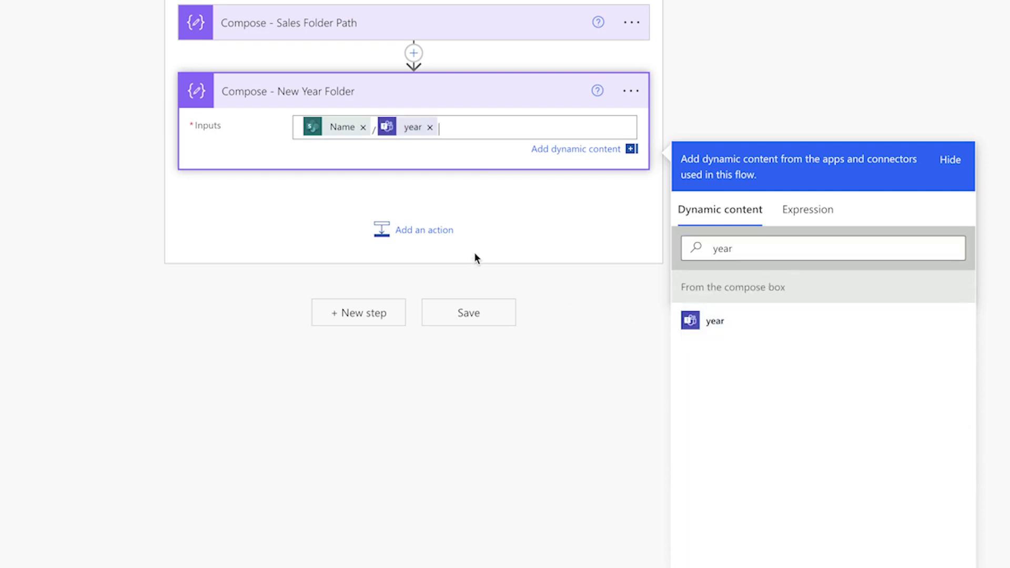
left_click(424, 232)
Add a SharePoint List folder action inside the loop
type("list folder")
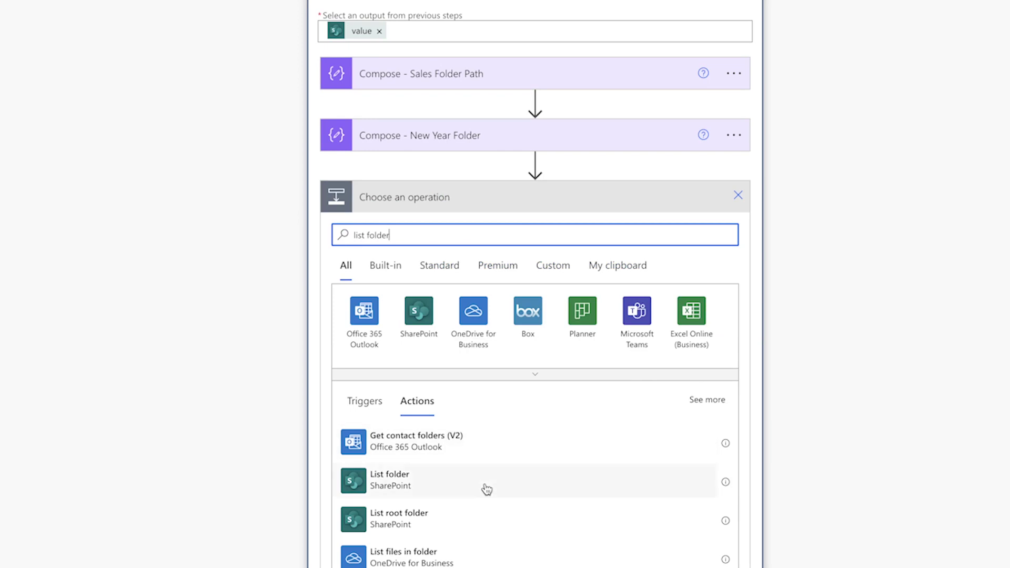
left_click(485, 484)
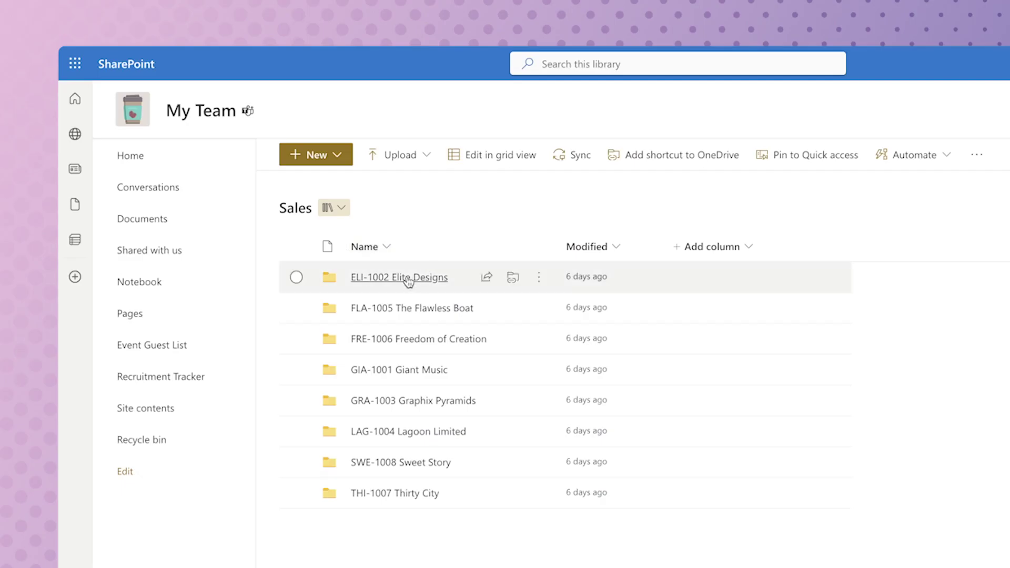
left_click(408, 279)
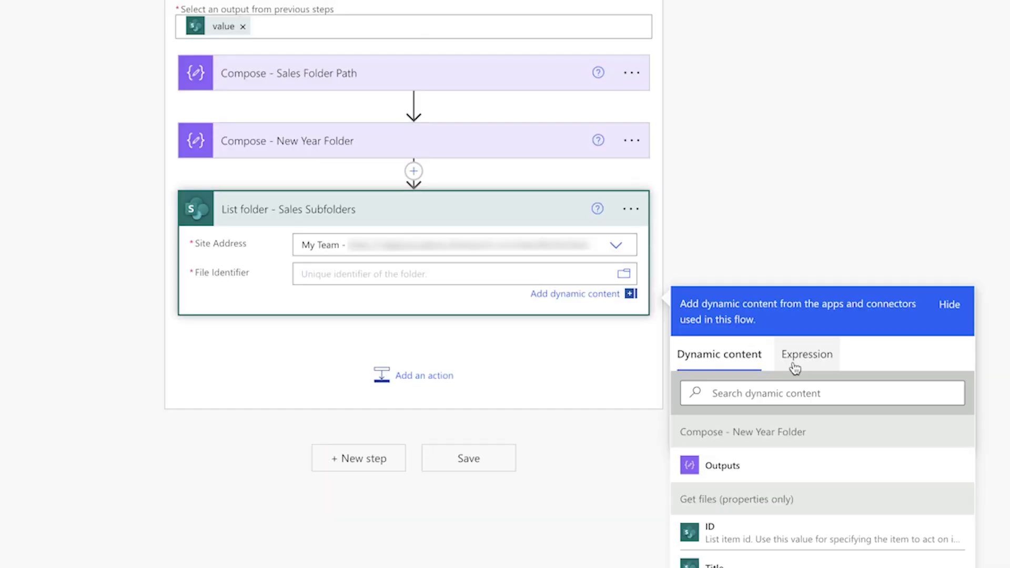
Set its File Identifier to encodeUriComponent() of the Sales Folder Path output
left_click(805, 355)
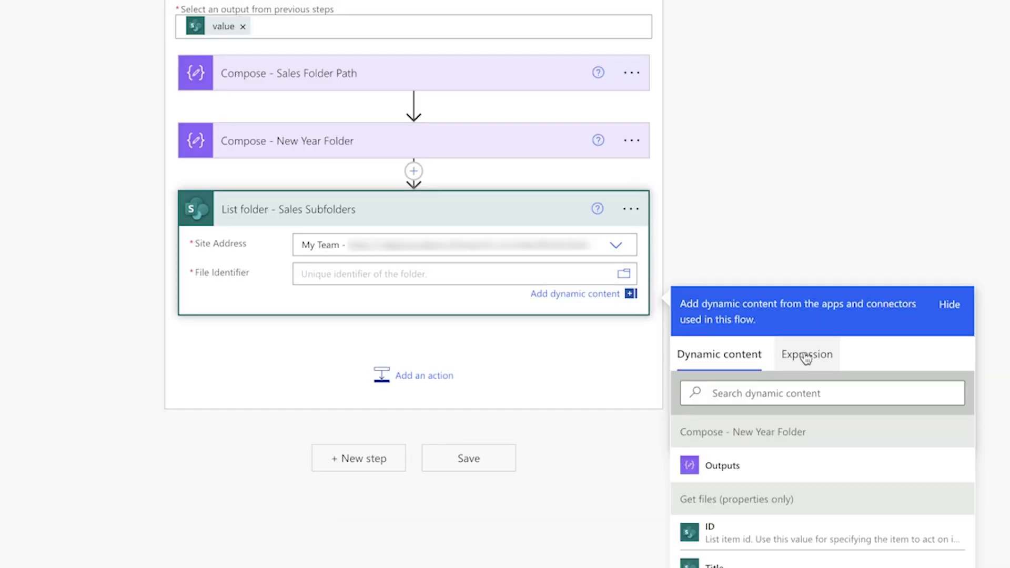
left_click(805, 355)
type("en")
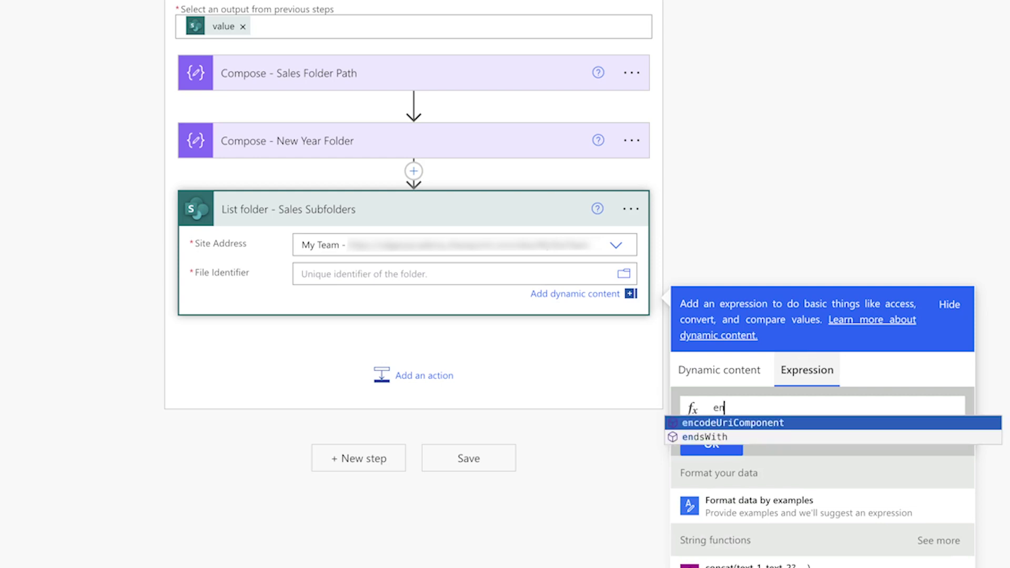
key("Return")
type("(")
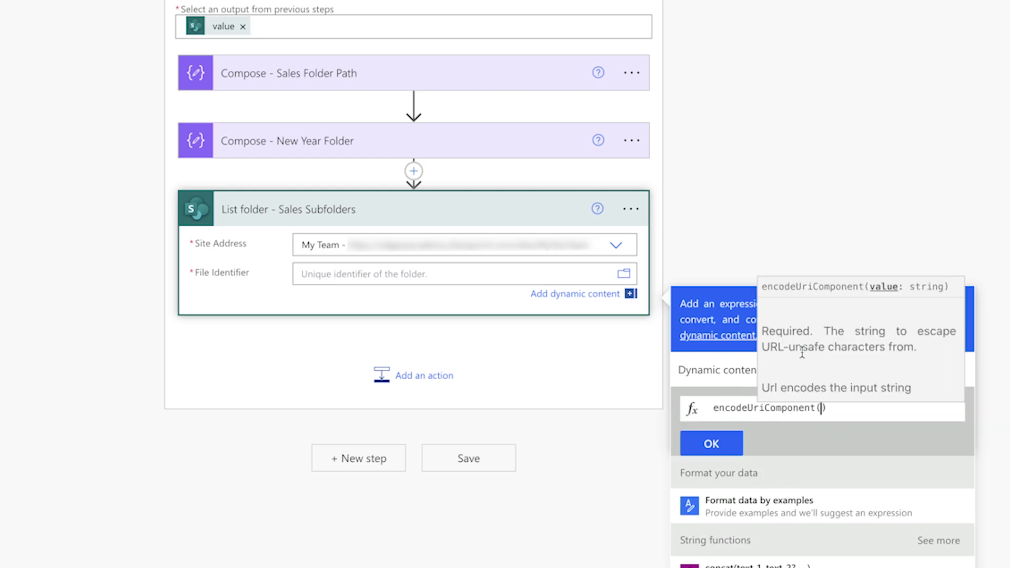
left_click(715, 369)
left_click(771, 532)
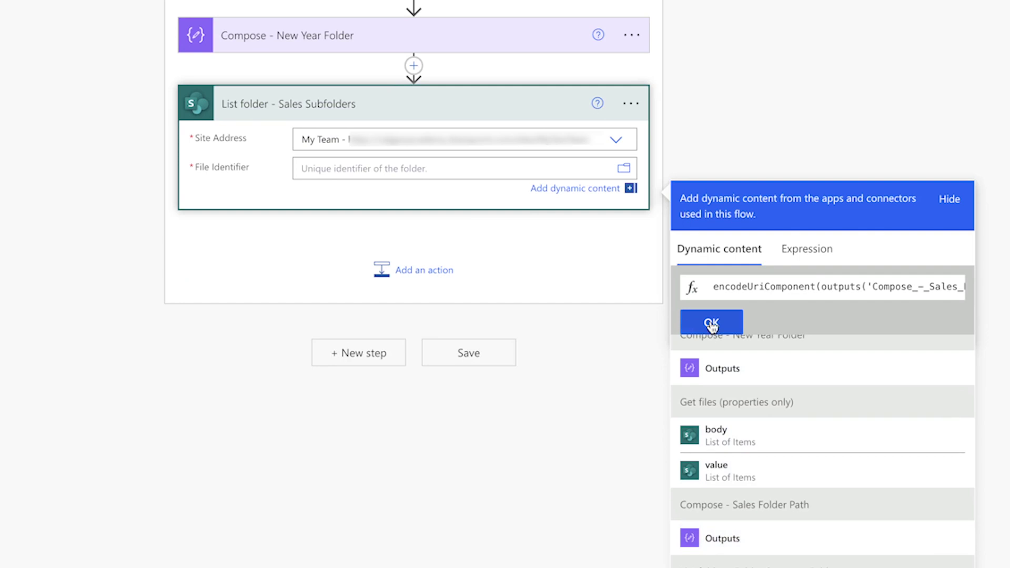
left_click(711, 324)
left_click(424, 272)
type("filter")
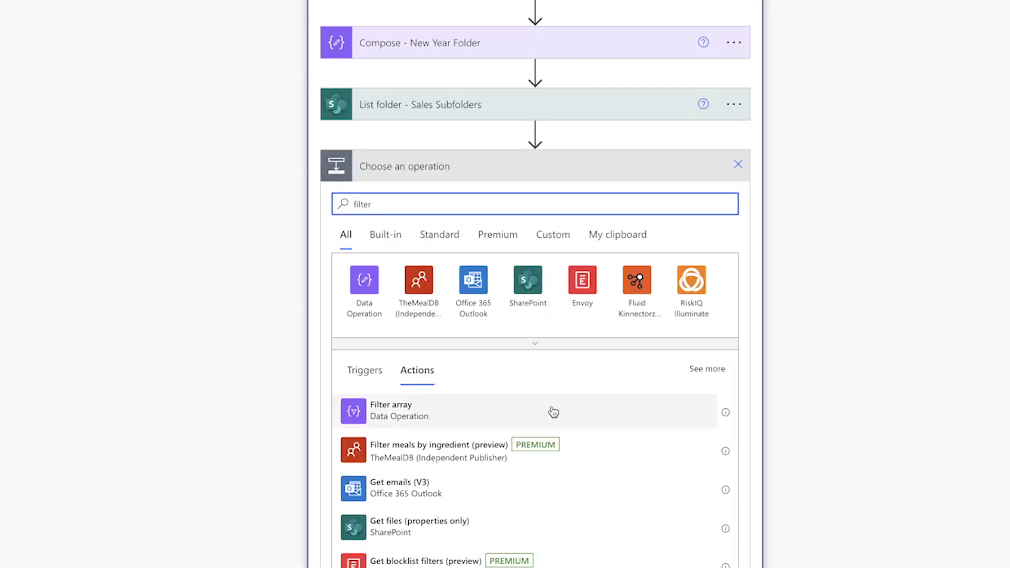
Add a Filter array on the List folder body keeping items whose Name equals the year value
left_click(552, 412)
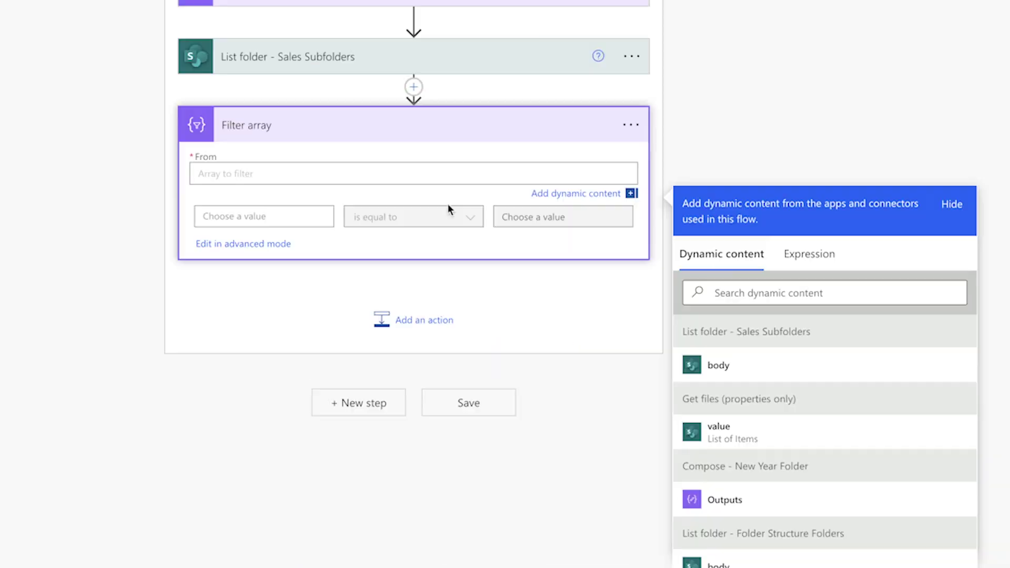
left_click(755, 362)
left_click(293, 225)
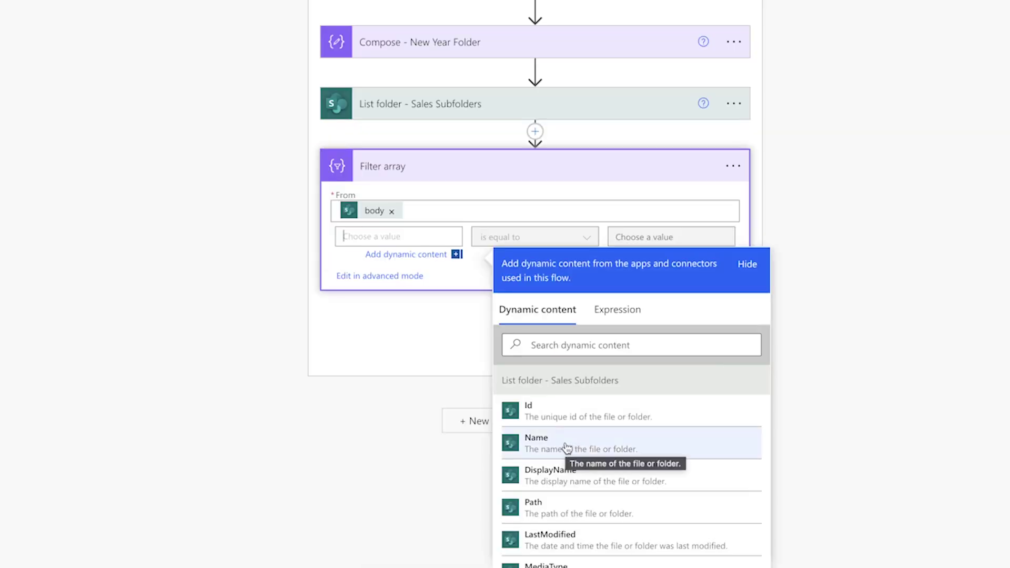
left_click(567, 446)
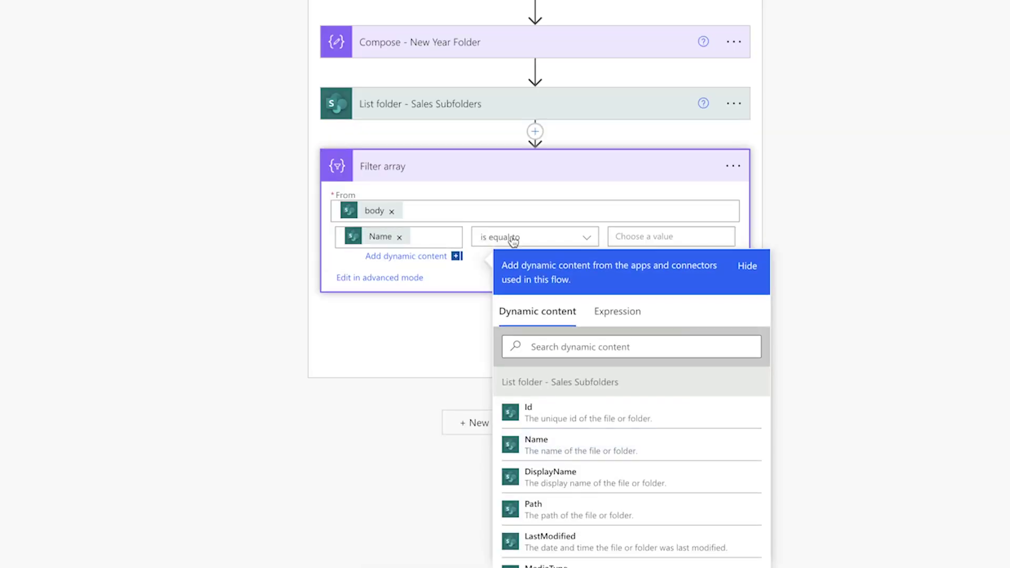
left_click(648, 236)
left_click(880, 348)
type("year")
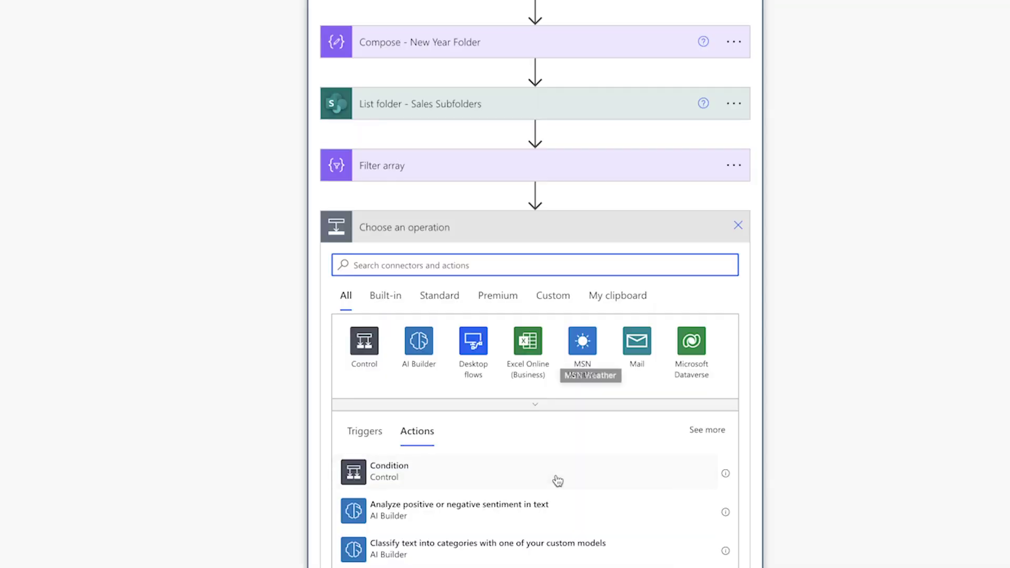
Add a Condition testing length(body('Filter_array')) is greater than 0
left_click(553, 478)
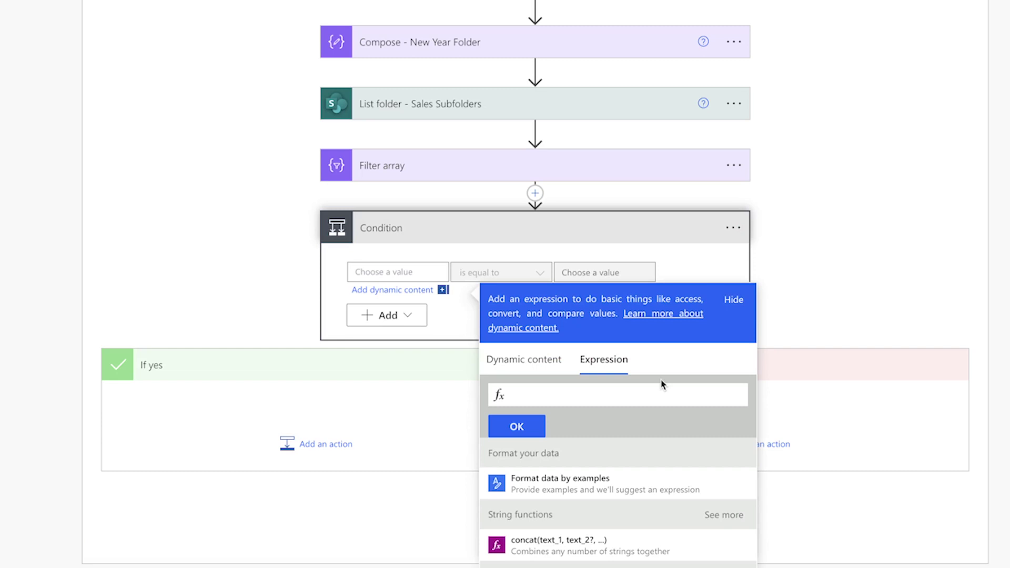
type("length(")
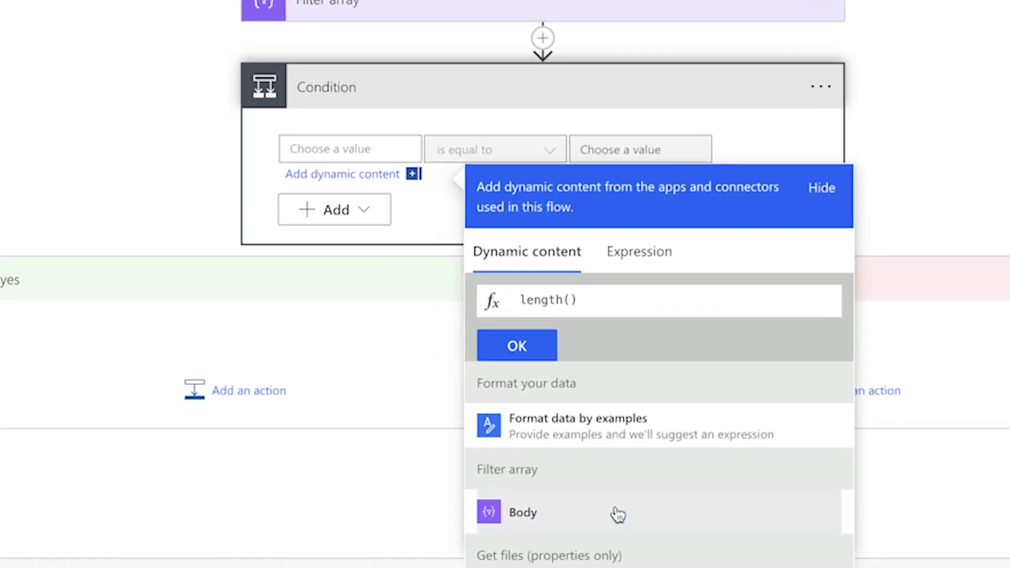
left_click(588, 533)
left_click(540, 412)
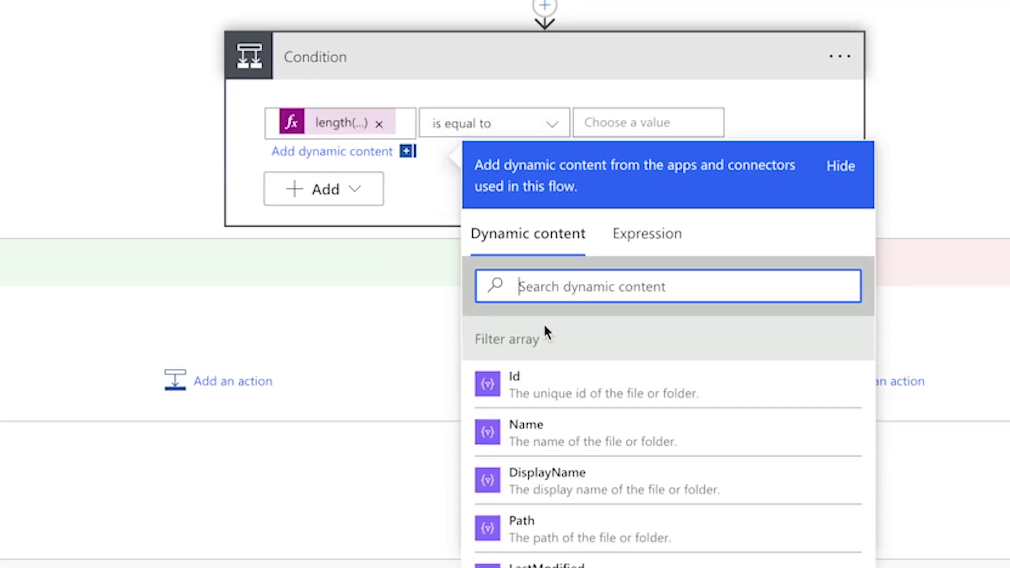
left_click(536, 138)
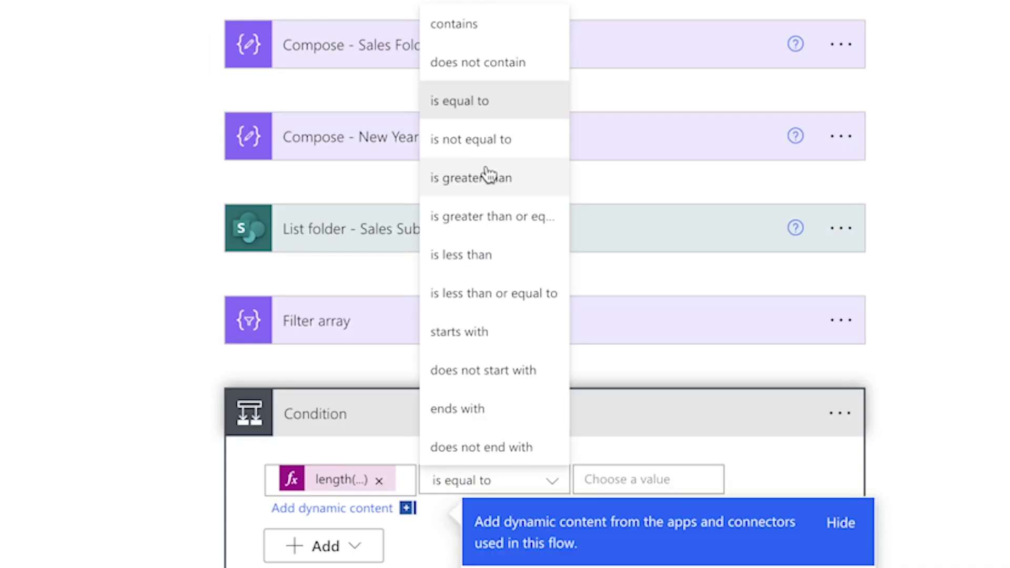
left_click(489, 176)
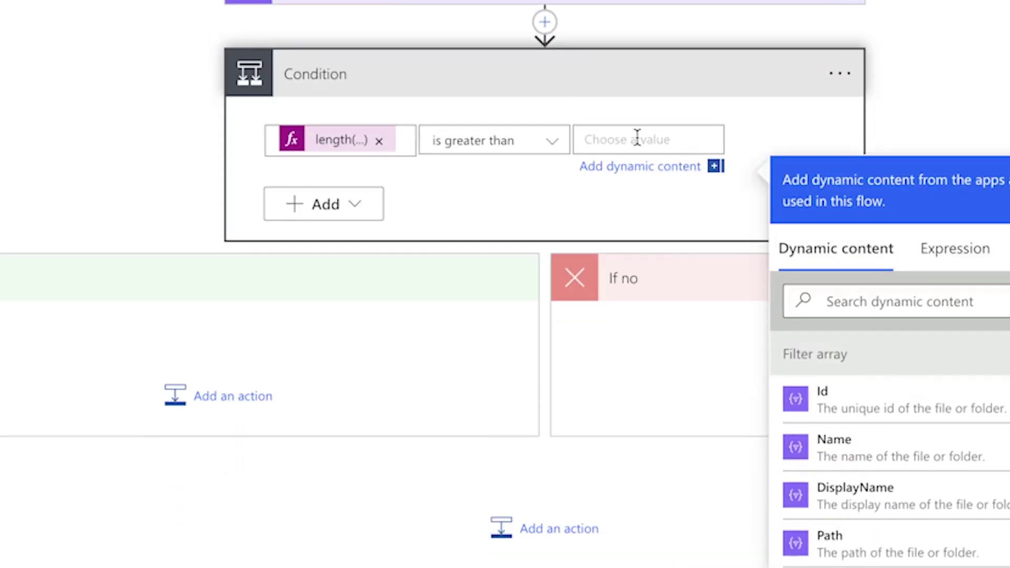
type("0")
left_click(476, 314)
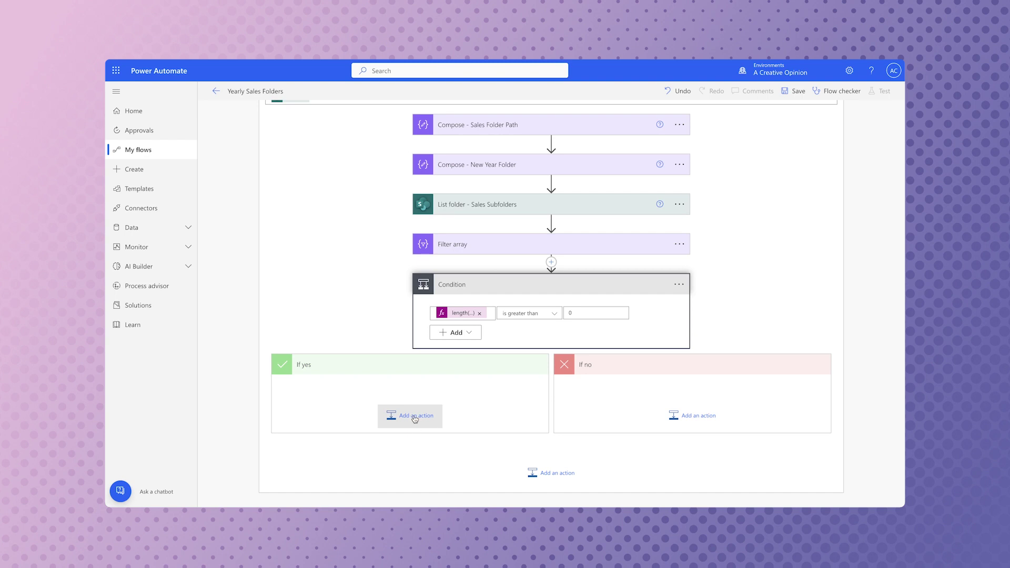
left_click(695, 416)
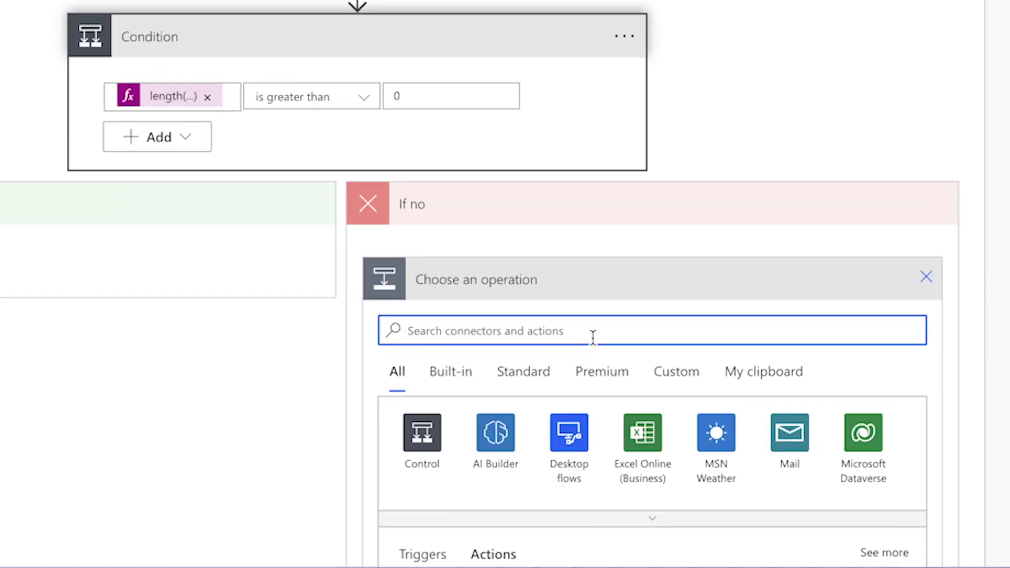
In If no, add Create new folder in My Team's Sales library with path set to New Year Folder output
type("creat")
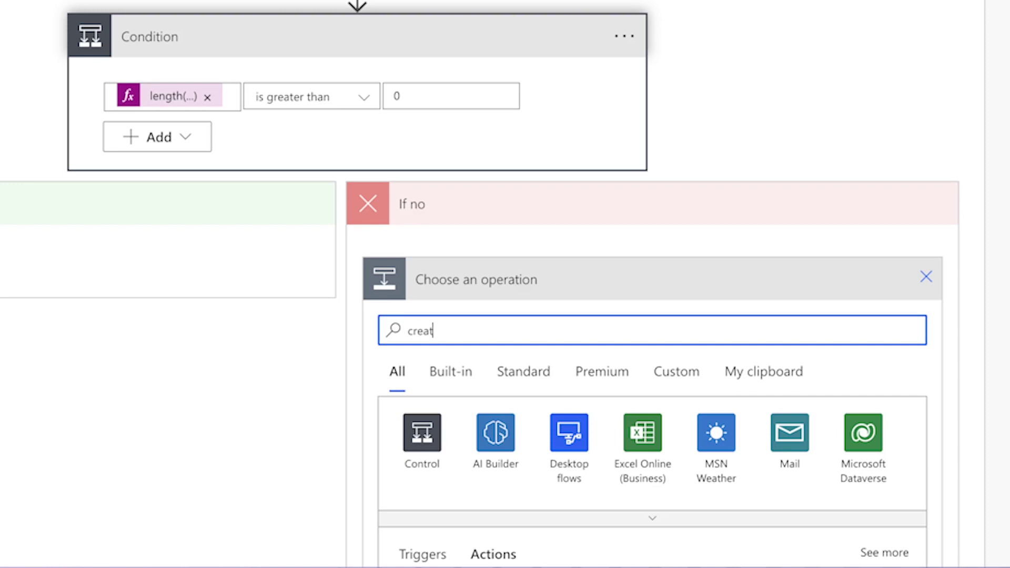
type("e")
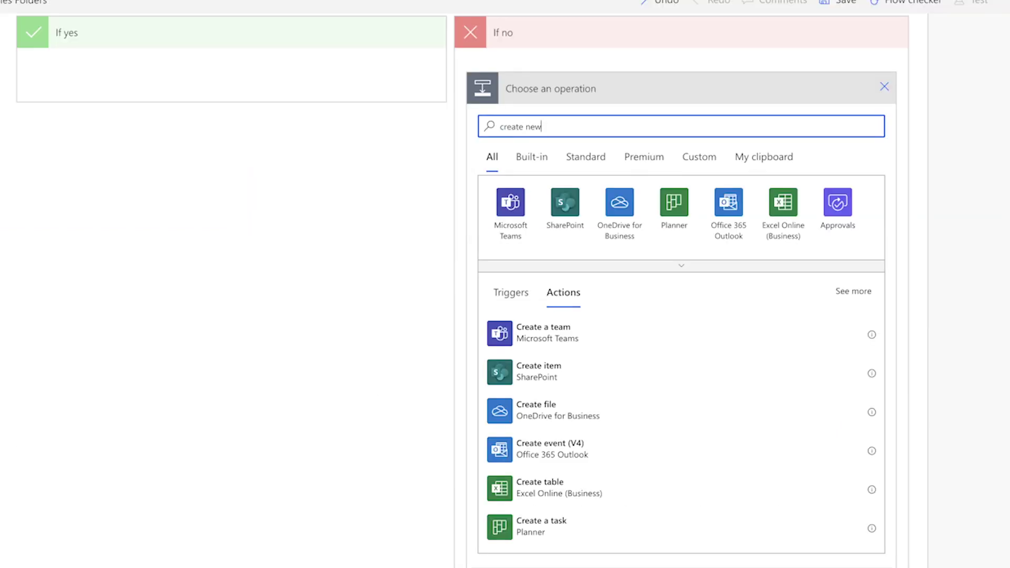
type(" new")
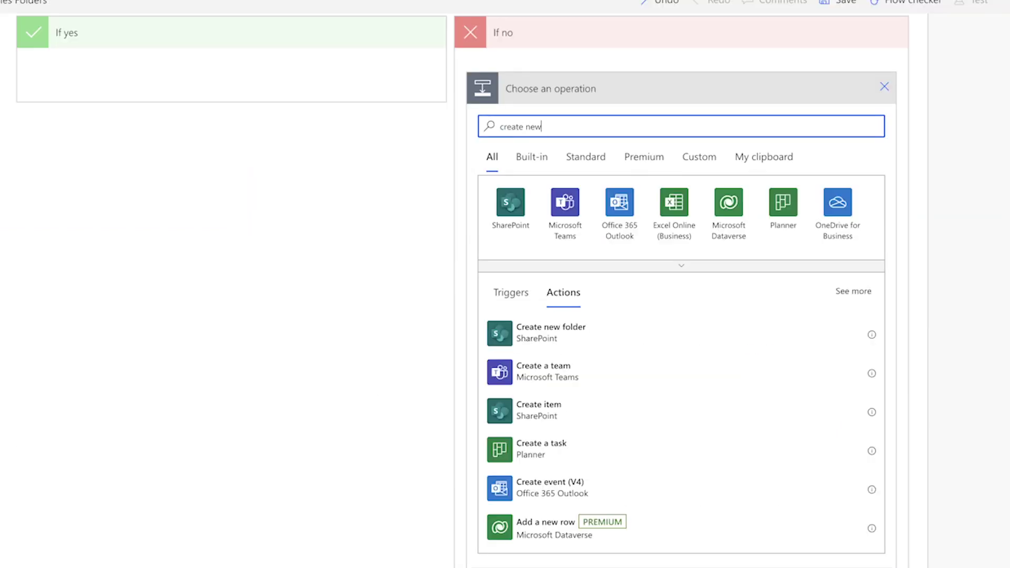
left_click(543, 331)
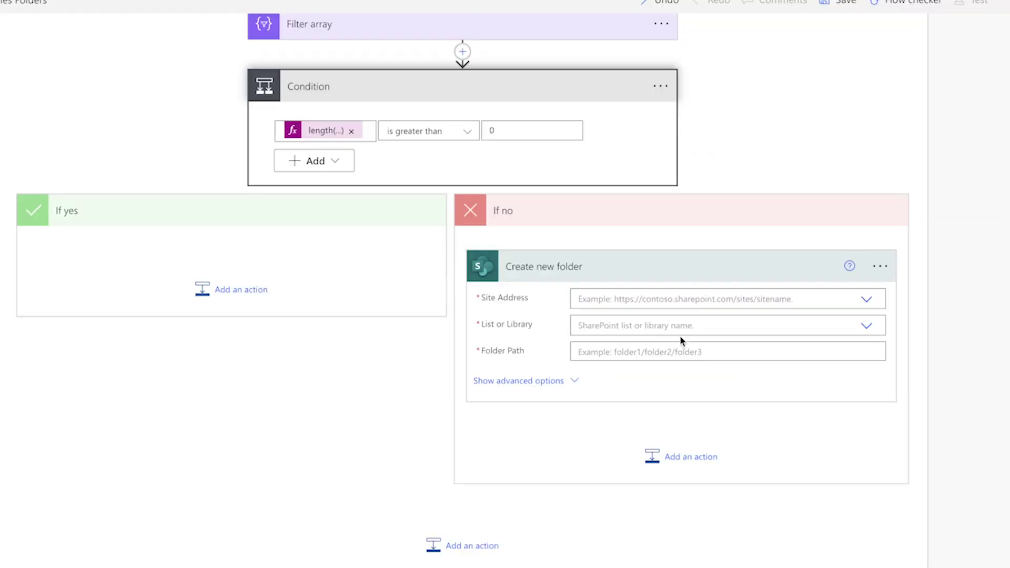
left_click(867, 299)
left_click(842, 319)
left_click(865, 328)
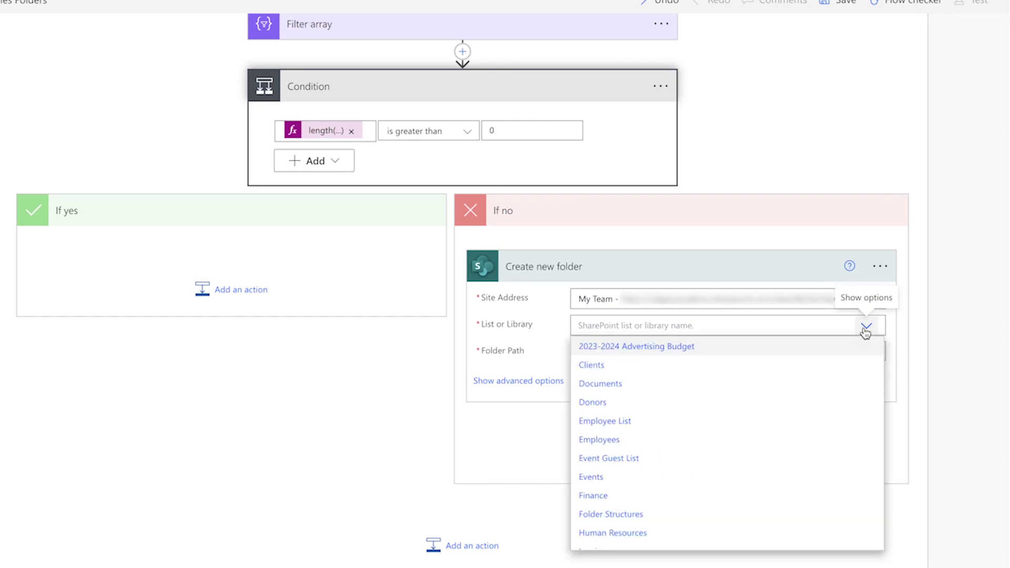
left_click(715, 424)
left_click(689, 353)
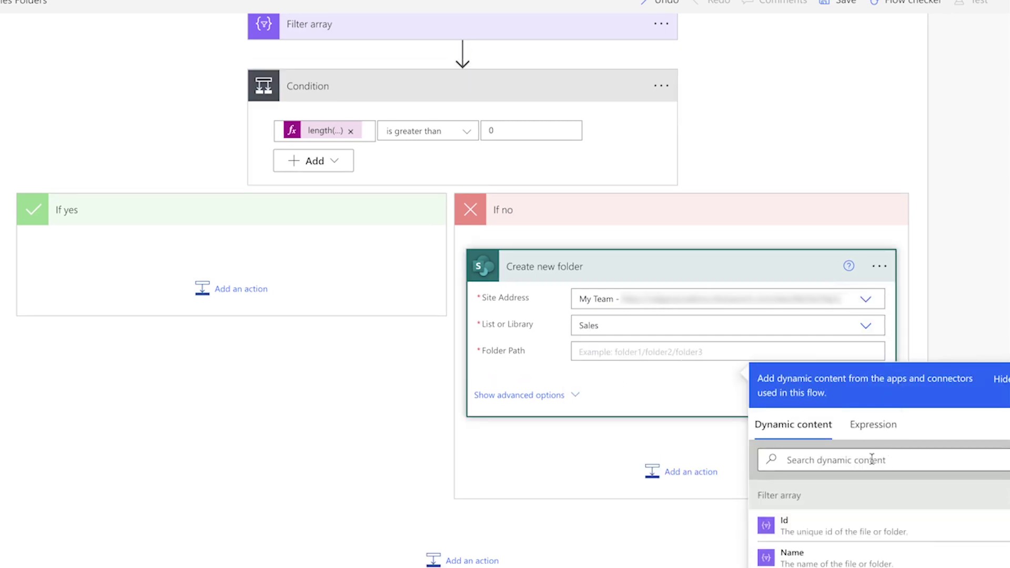
scroll(853, 315, "up", 5)
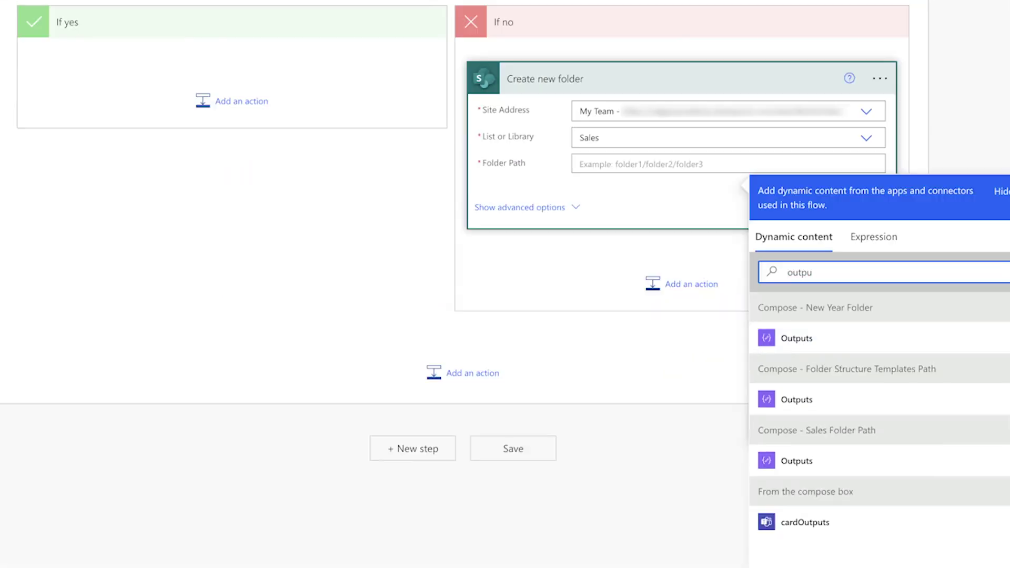
left_click(805, 342)
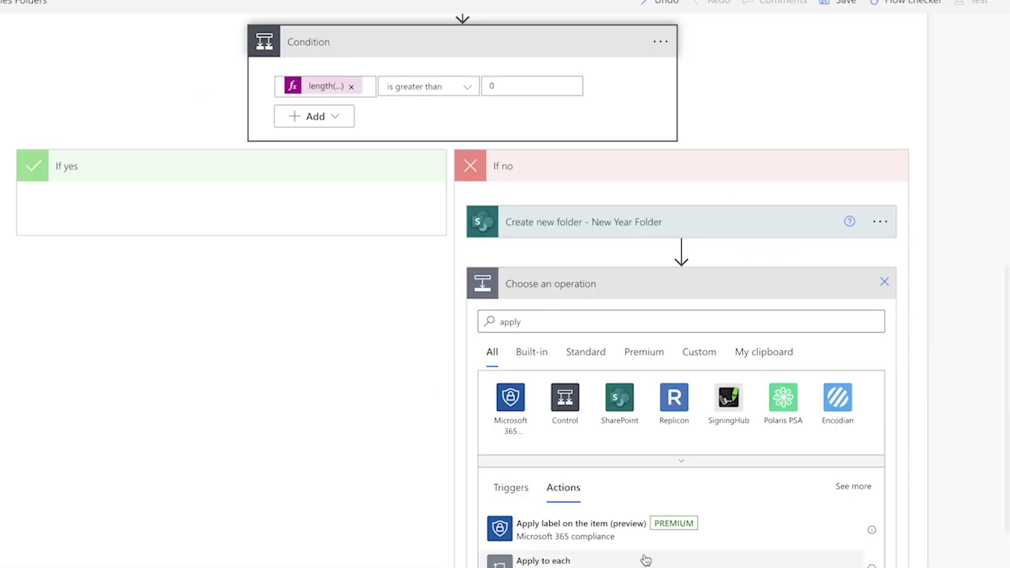
left_click(646, 560)
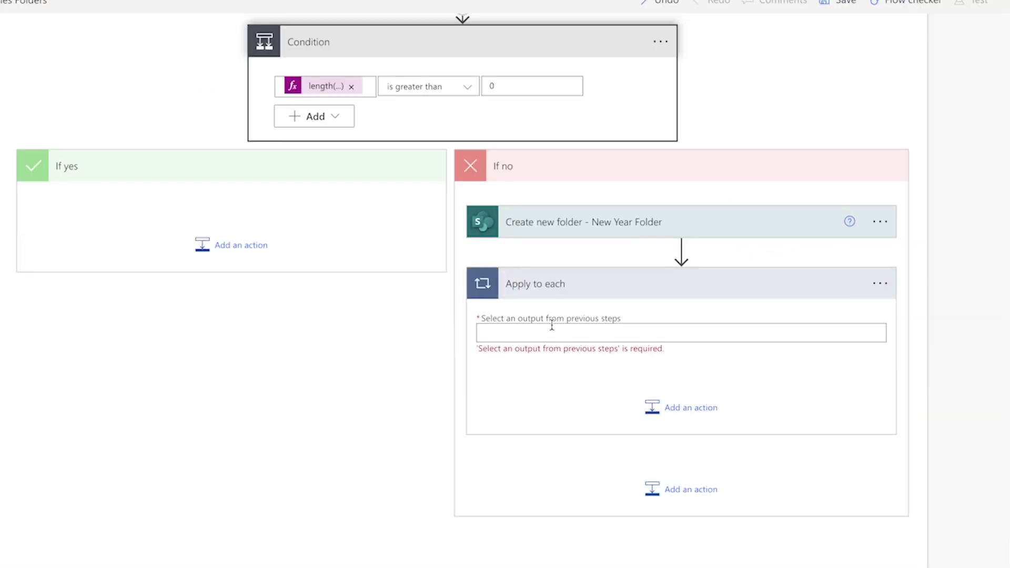
Rename the loop 'Apply to each - Template Folder' and loop over the List folder body
left_click(866, 284)
type("- Template Folder")
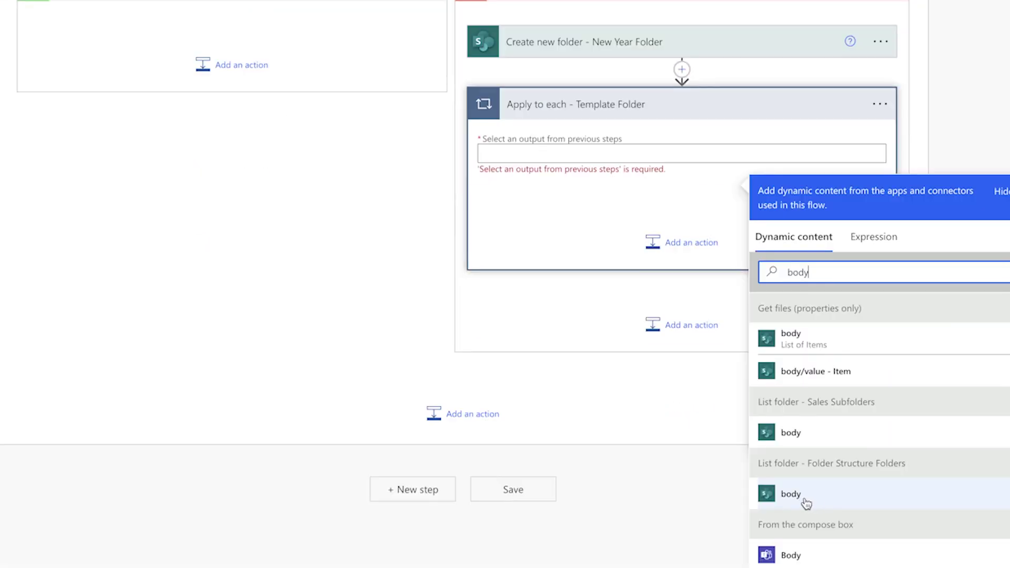
left_click(853, 494)
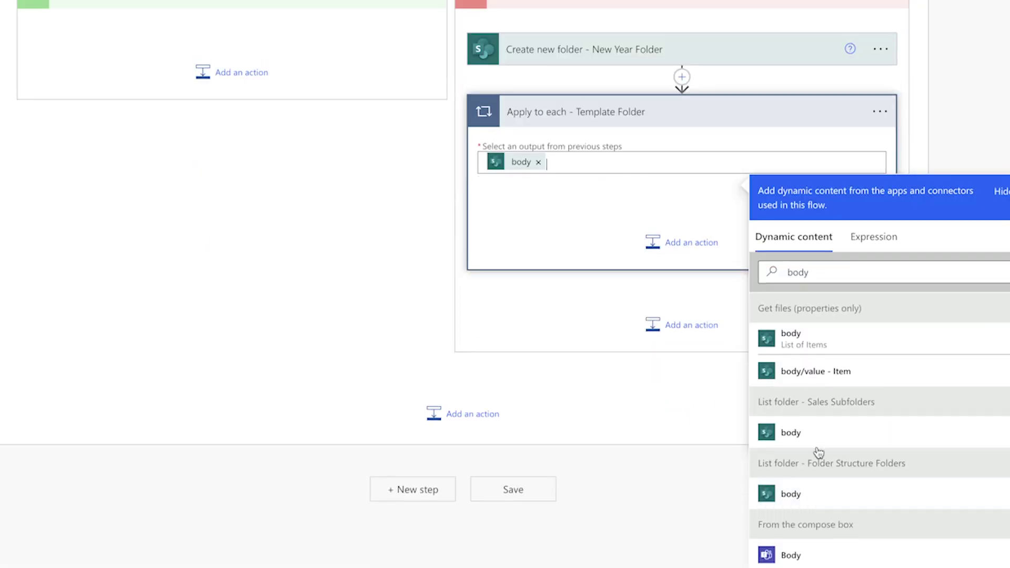
Inside the loop, add a SharePoint Create new folder targeting My Team's Sales library
left_click(691, 243)
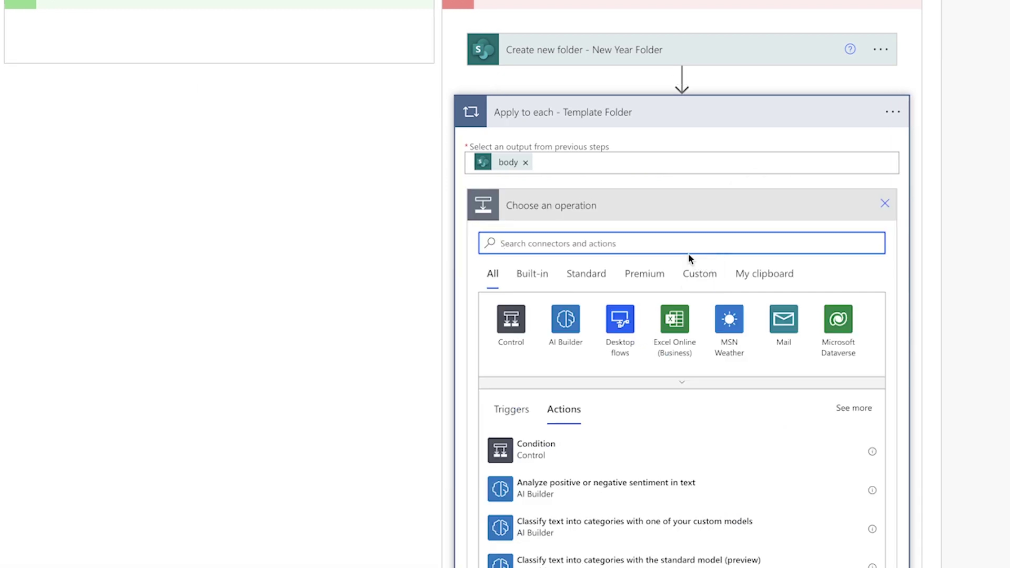
type("create new fold")
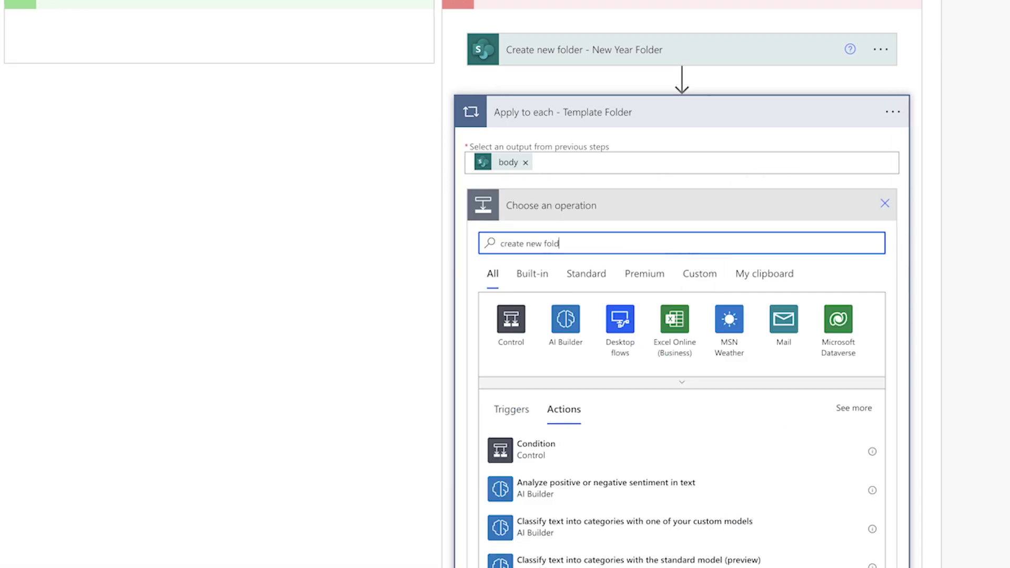
type("er")
left_click(579, 448)
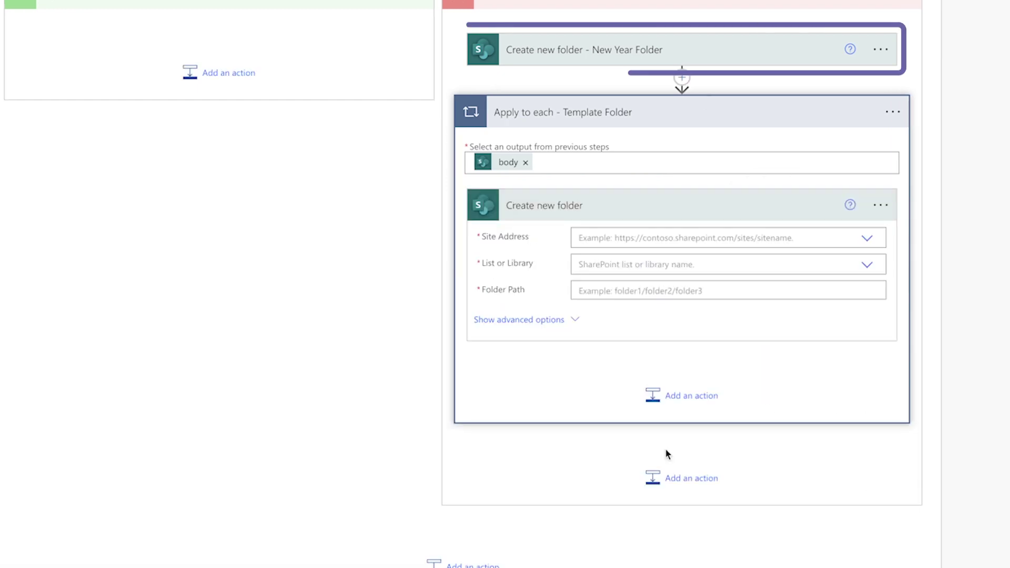
left_click(871, 241)
left_click(867, 258)
left_click(867, 264)
scroll(667, 442, "down", 3)
scroll(667, 442, "down", 2)
left_click(605, 468)
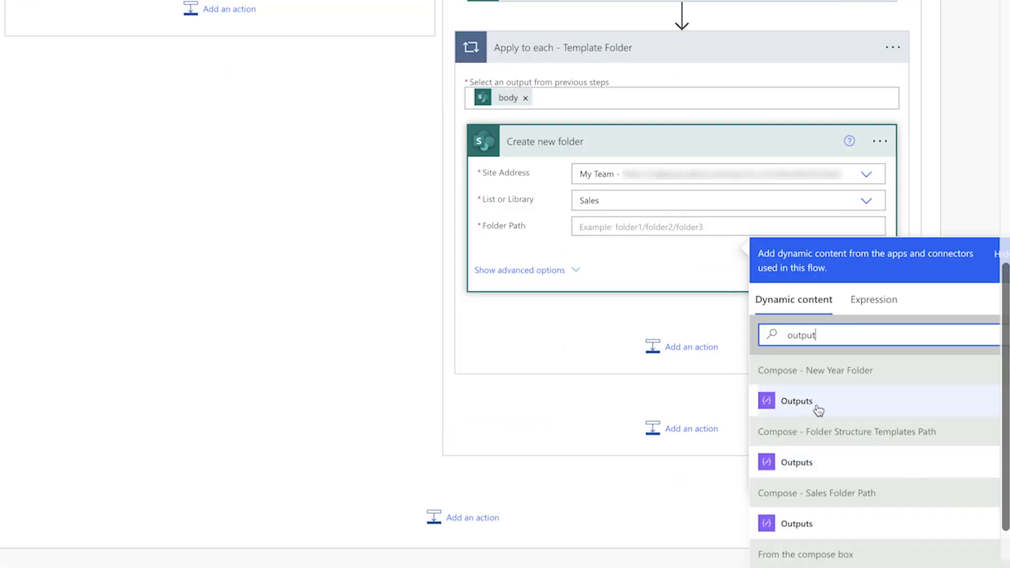
Set the folder path to the New Year Folder Outputs followed by '/' and the Name value
left_click(797, 402)
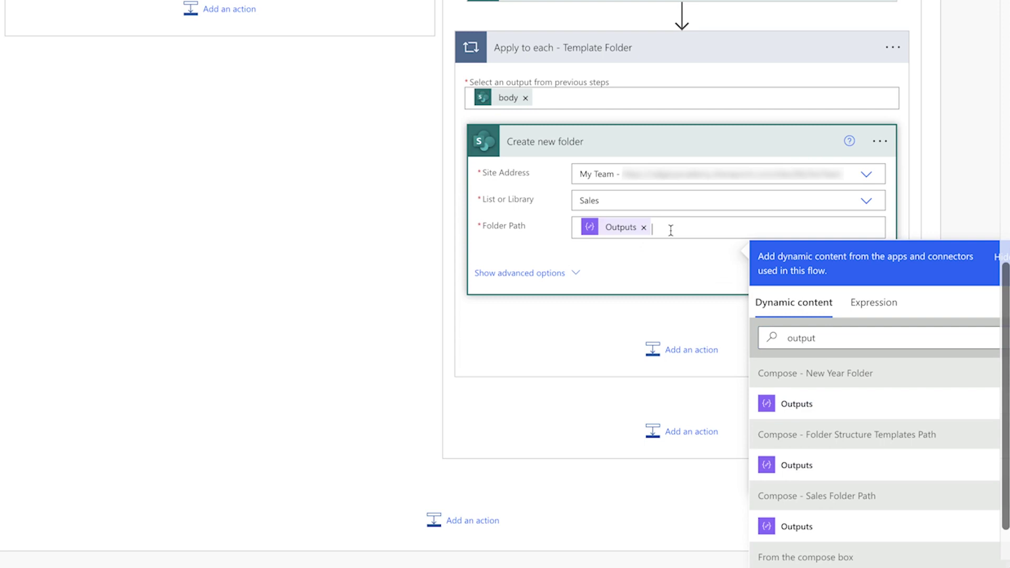
type("/")
triple_click(805, 338)
type("name")
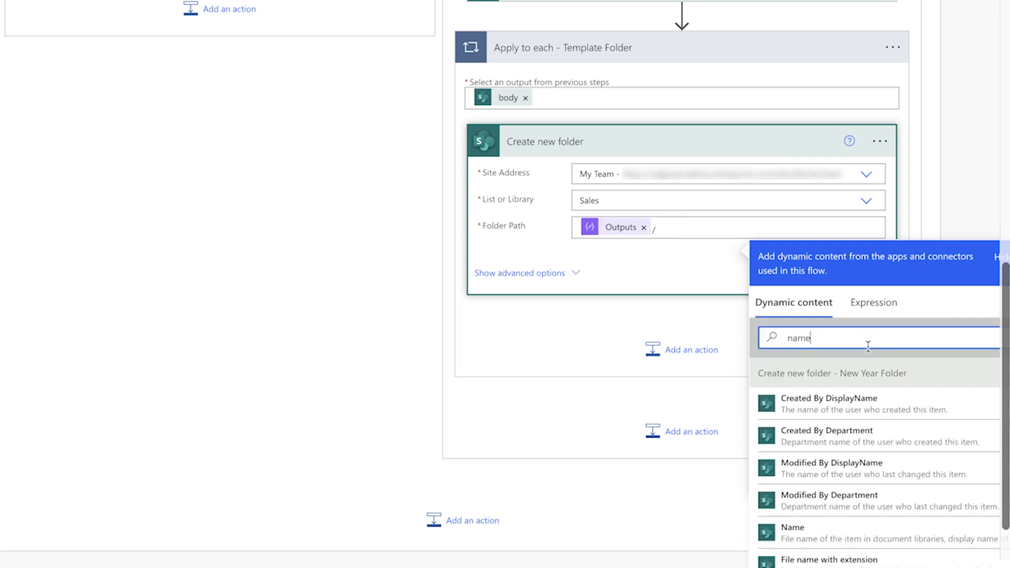
scroll(826, 408, "down", 4)
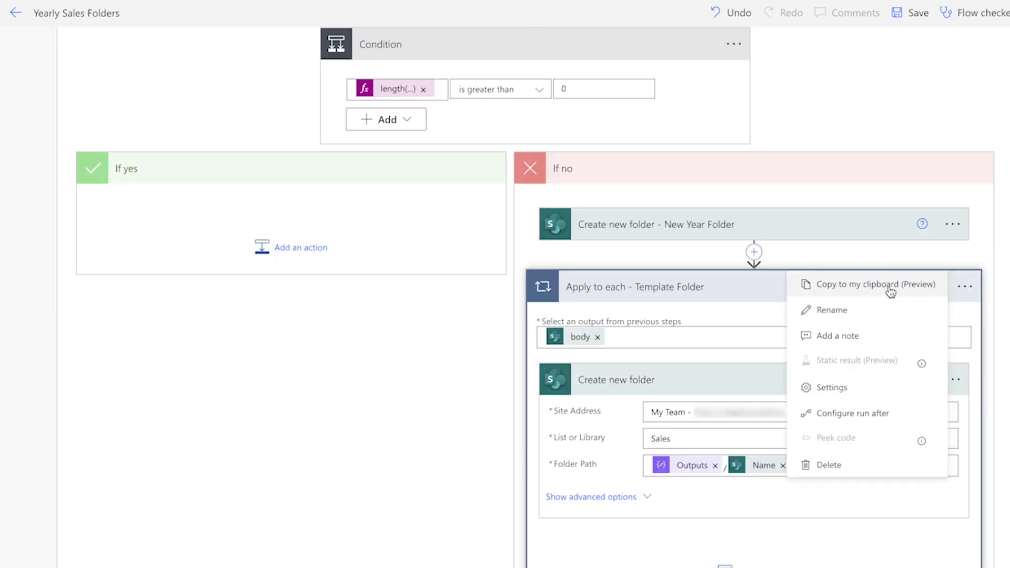
Switch Concurrency Control on in the Template Folder loop's settings and save the flow
left_click(868, 393)
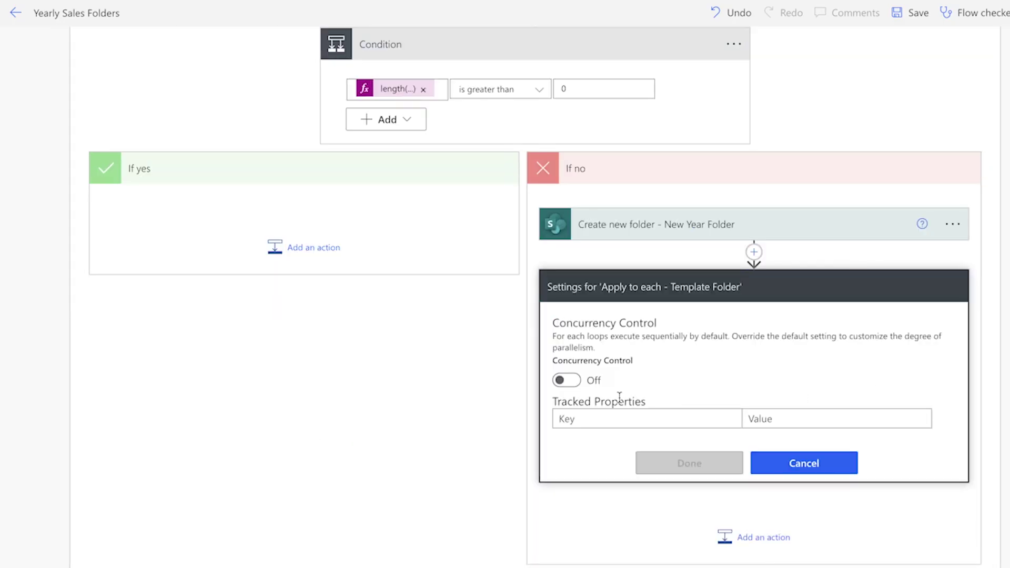
left_click(566, 382)
left_click(711, 484)
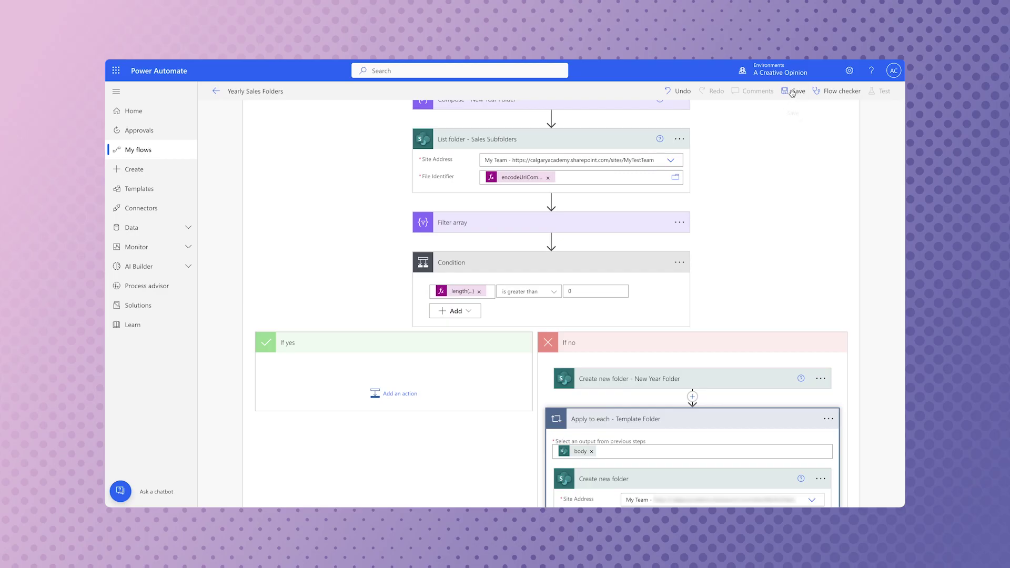
left_click(910, 15)
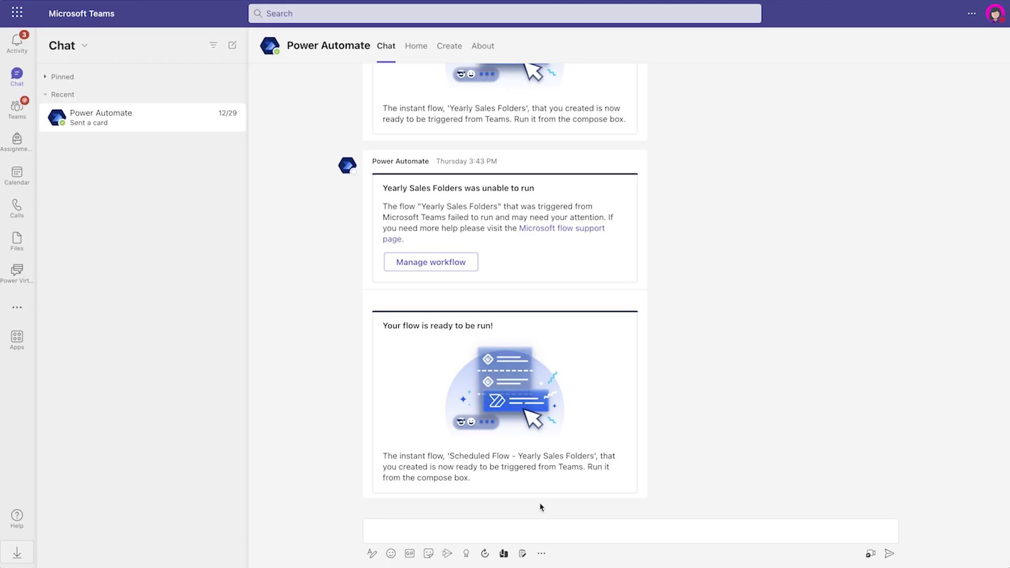
From Teams Workflows, submit Yearly Sales Folders with year 2023 and template 'Year Folder'
left_click(545, 555)
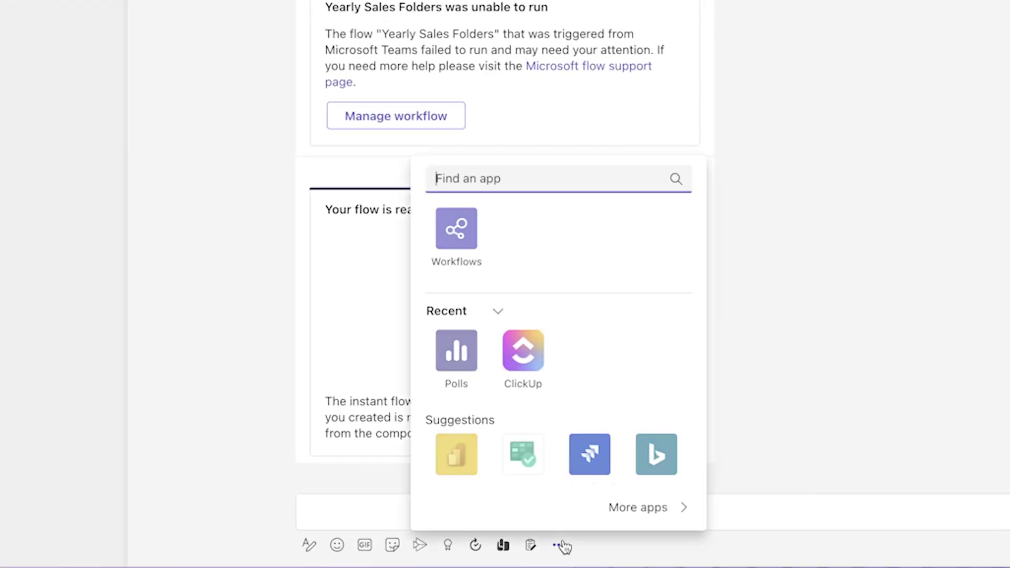
left_click(463, 251)
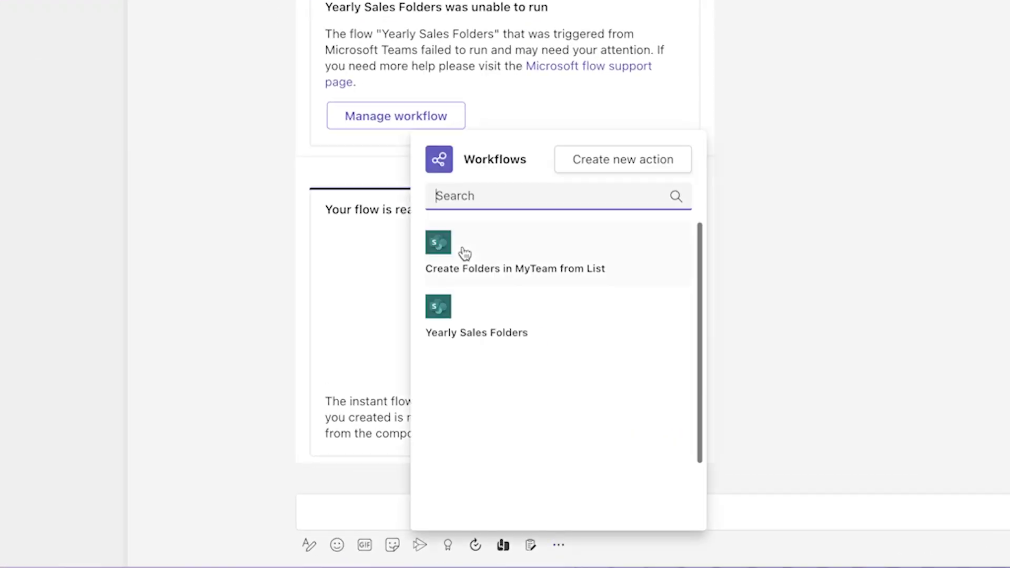
left_click(439, 325)
left_click(373, 263)
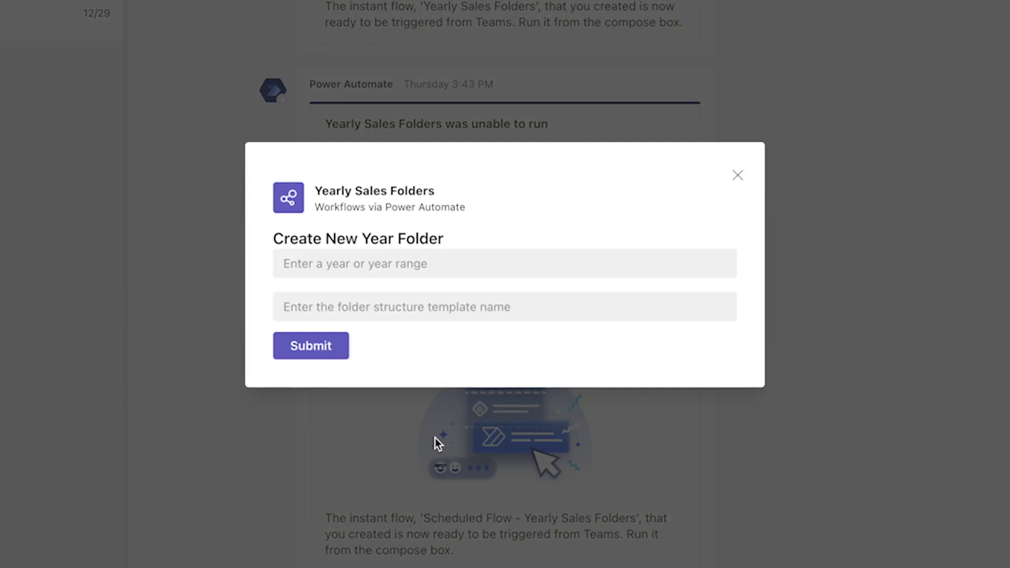
type("2023")
left_click(373, 307)
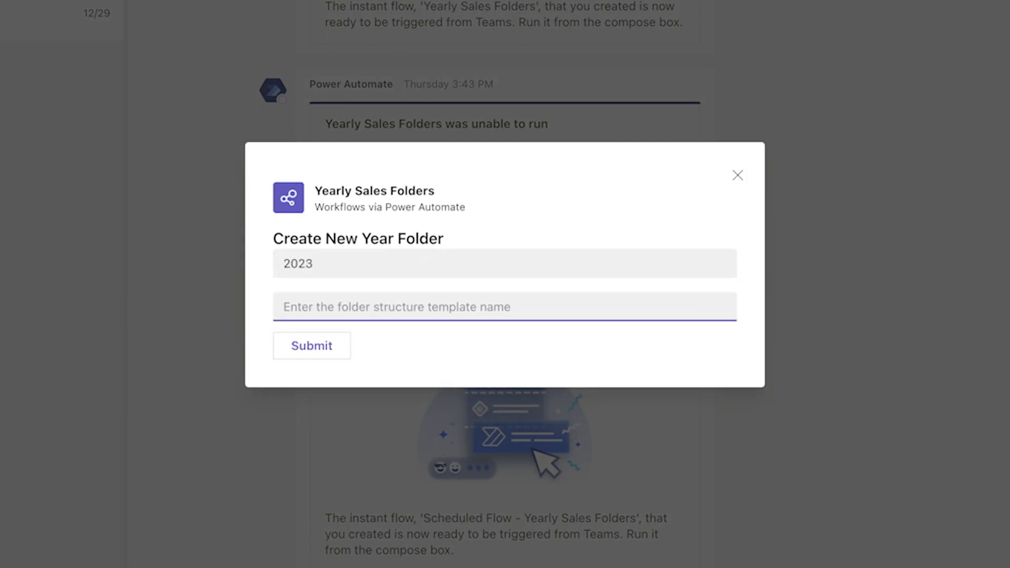
type("Year Folder")
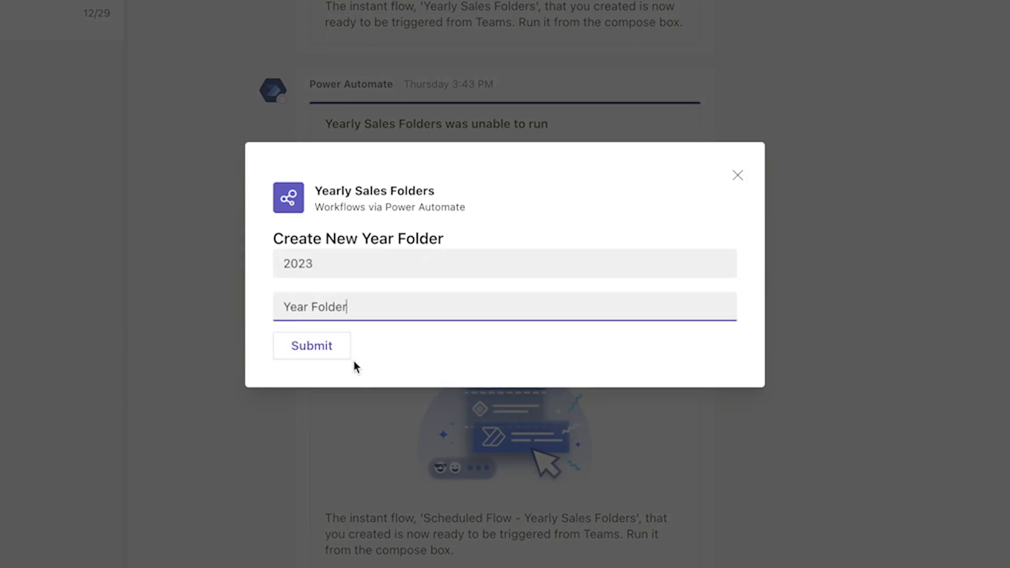
left_click(311, 352)
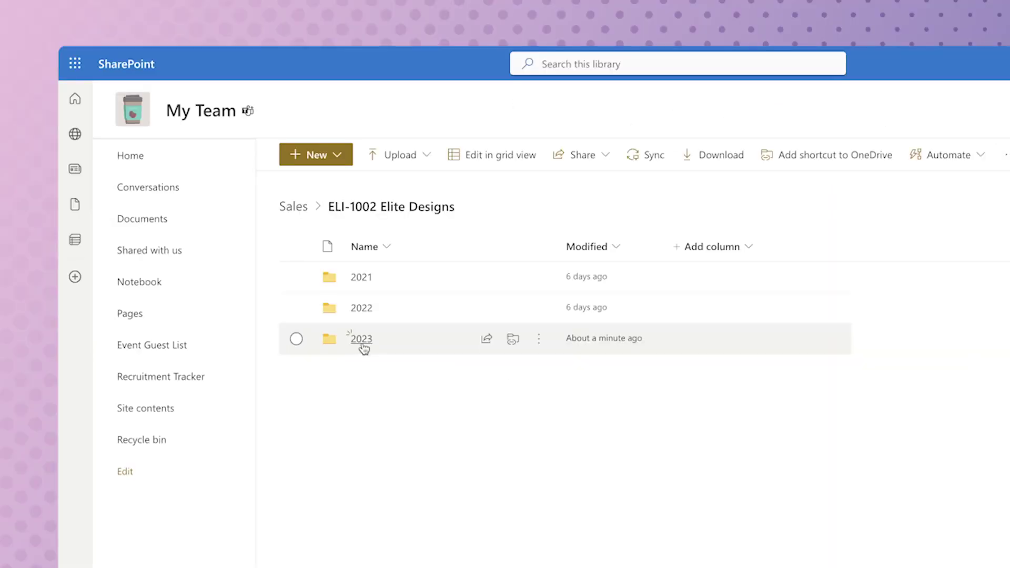
Check Elite Designs' 2023 month folders, then open LAG-1004 Lagoon Limited's 2023 folder
left_click(361, 343)
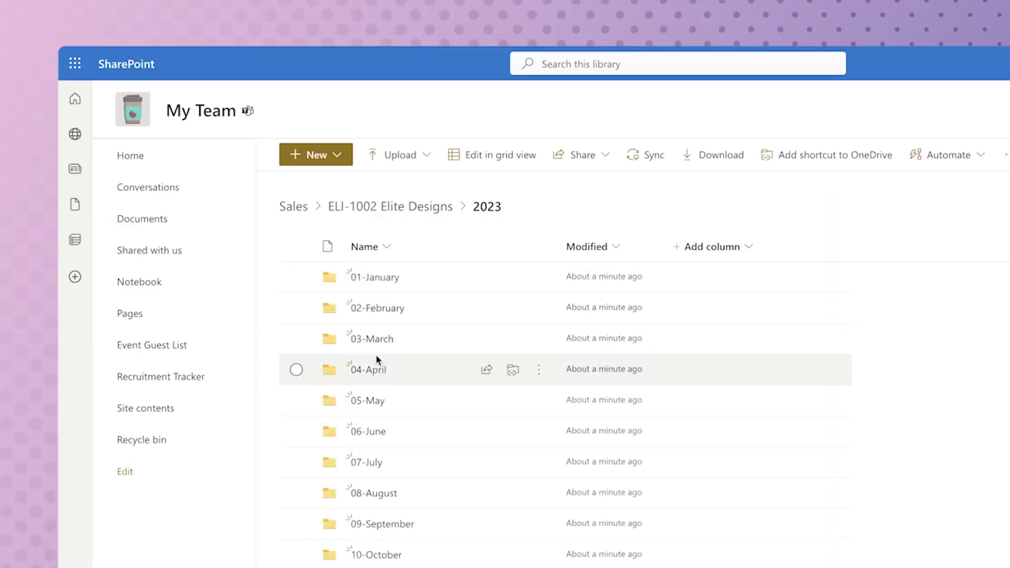
left_click(299, 207)
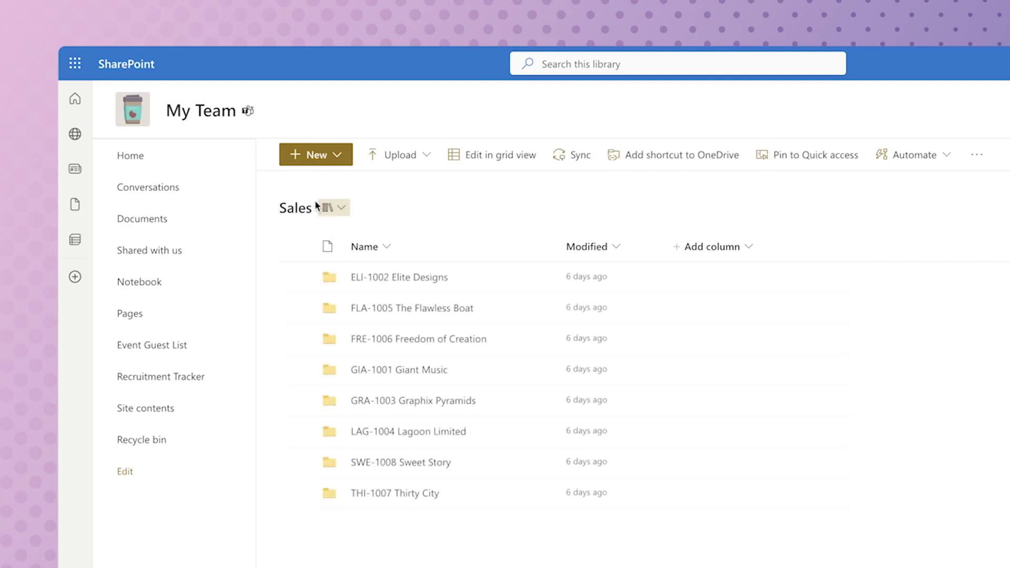
left_click(434, 421)
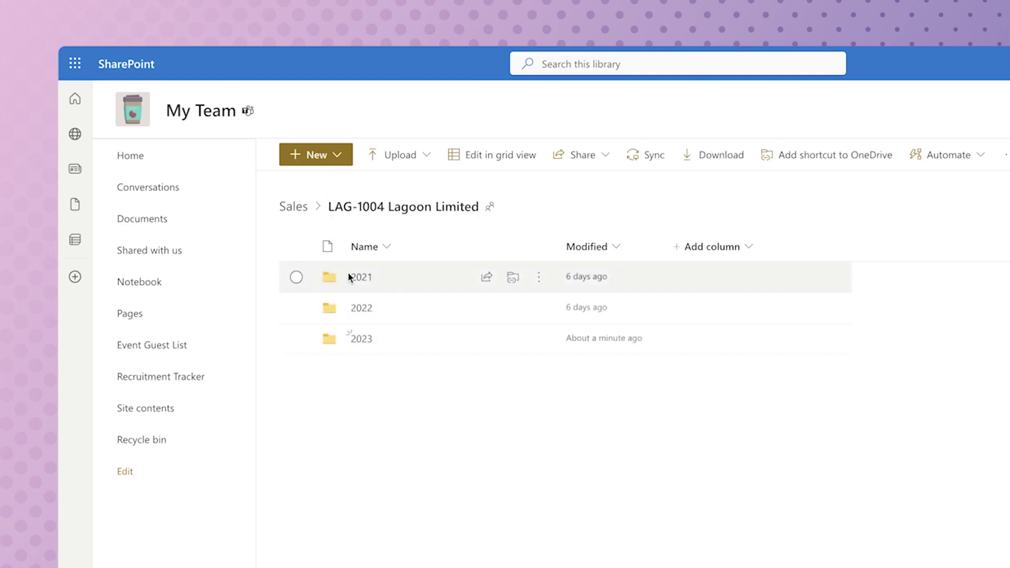
left_click(361, 340)
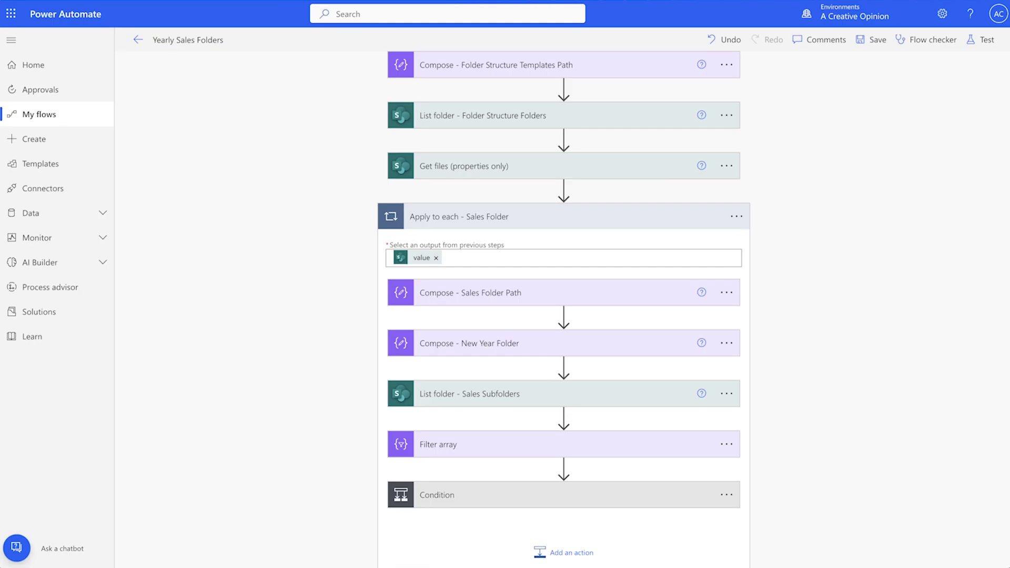
Turn Concurrency Control on for Apply to each - Sales Folder and save the flow
left_click(737, 216)
left_click(792, 323)
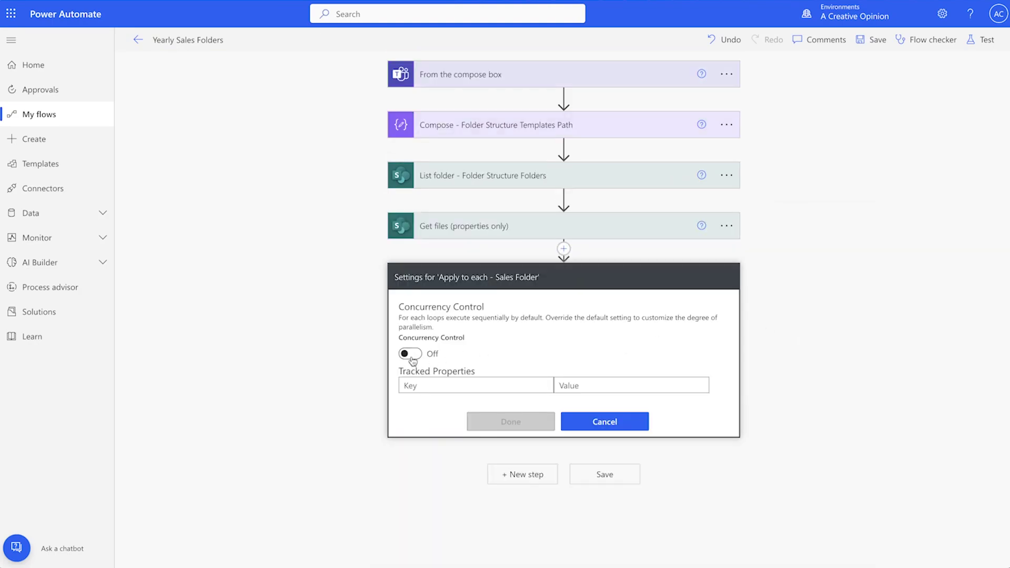
left_click(410, 354)
left_click(521, 423)
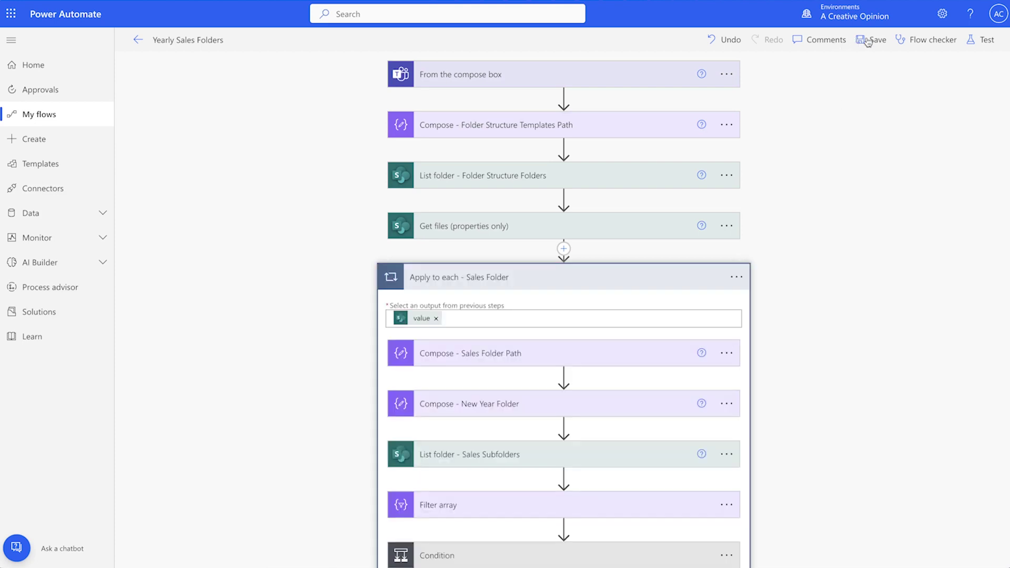
left_click(856, 40)
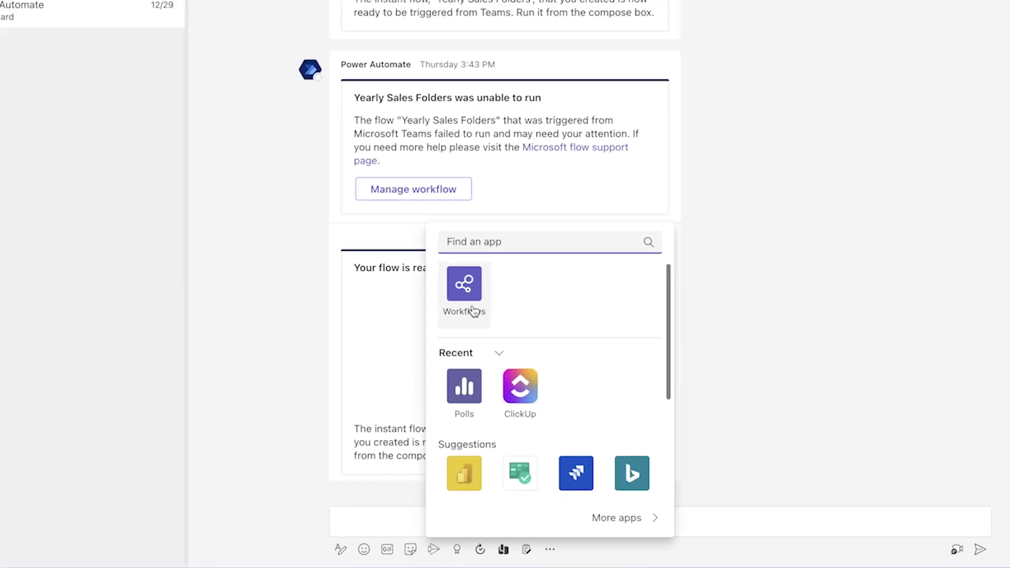
left_click(463, 339)
Launch Yearly Sales Folders, entering '2023 Sales' and template 'Sales - Yearly Project Folder'
left_click(483, 401)
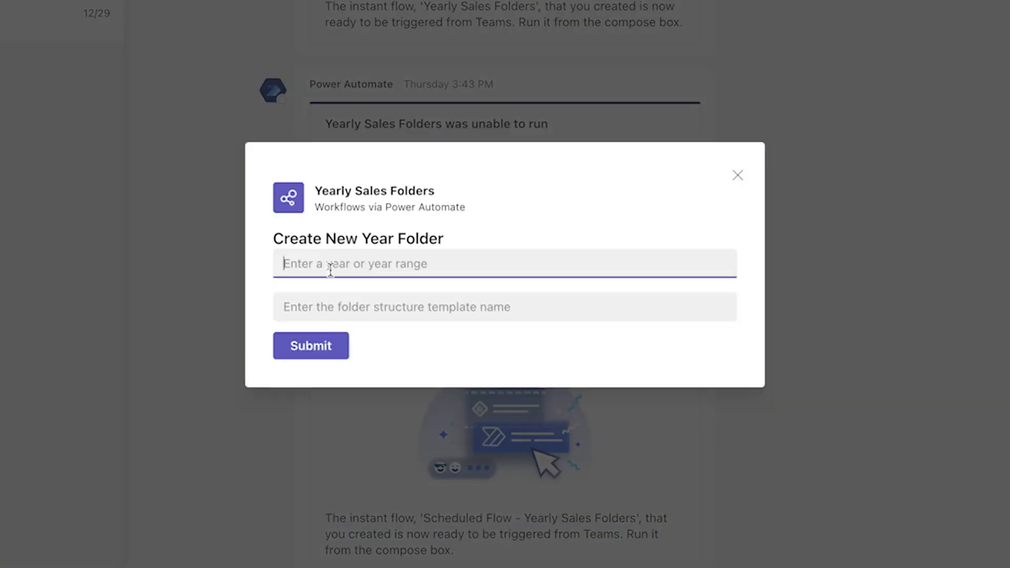
type("2023 Sales")
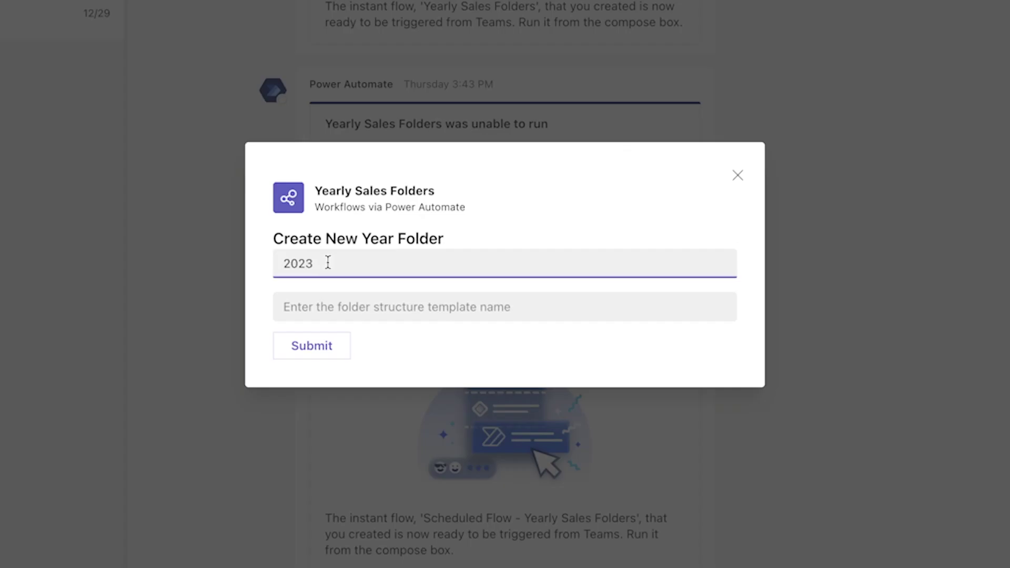
key("Tab")
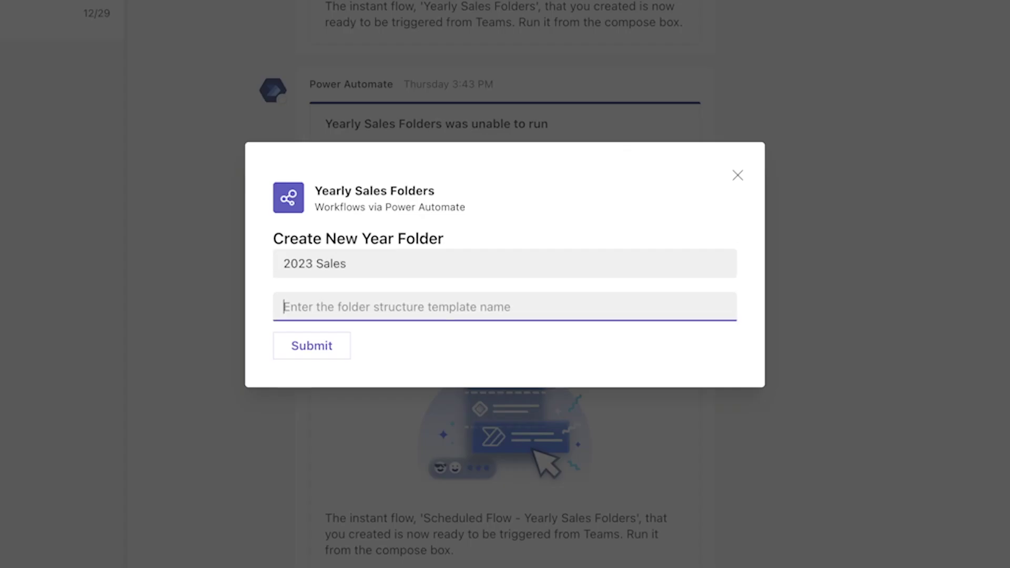
type("Sales - Yearly Project Folder")
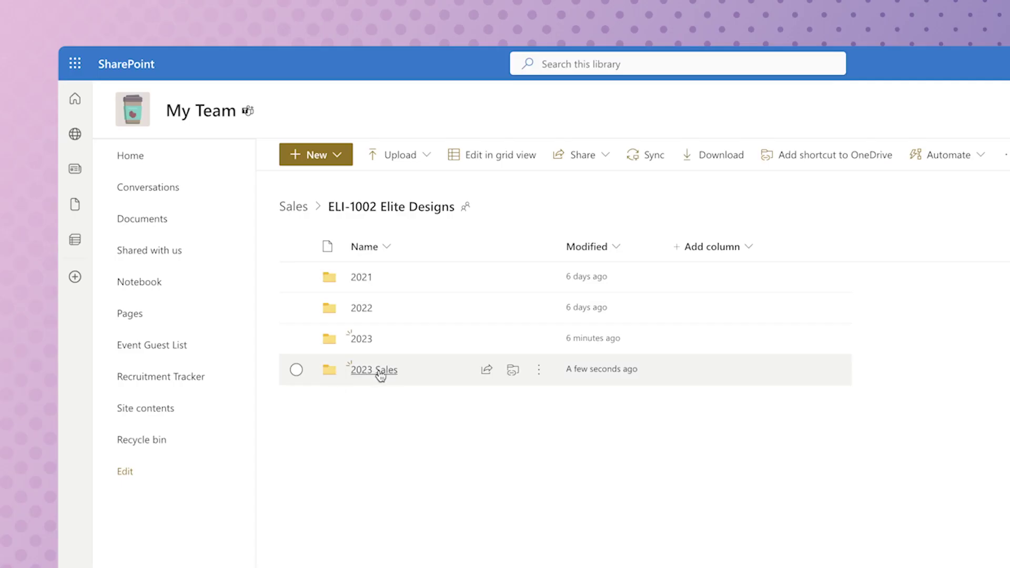
Open ELI-1002 Elite Designs' '2023 Sales' folder to see its 1_Design–4_Invoices subfolders
left_click(380, 372)
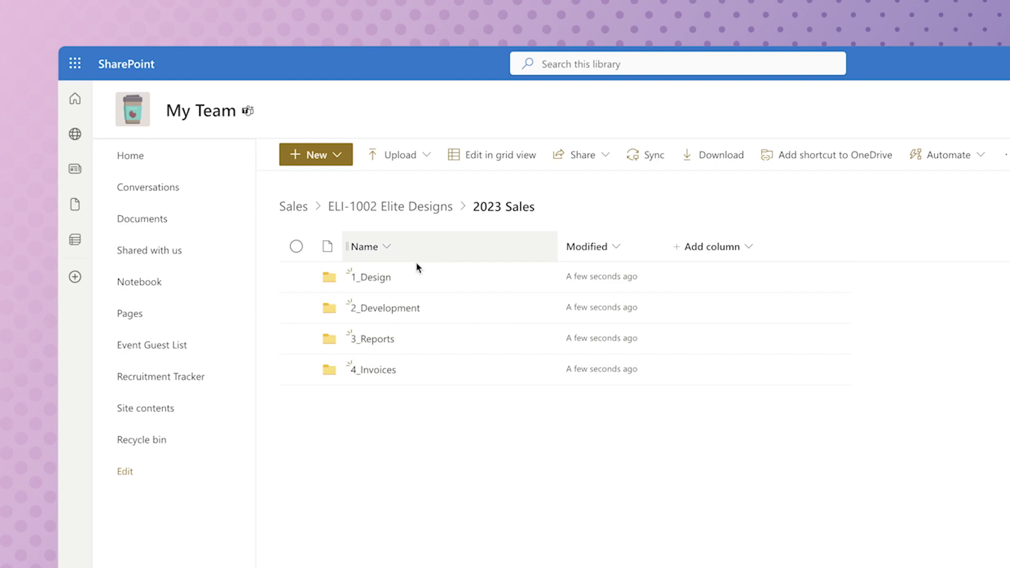